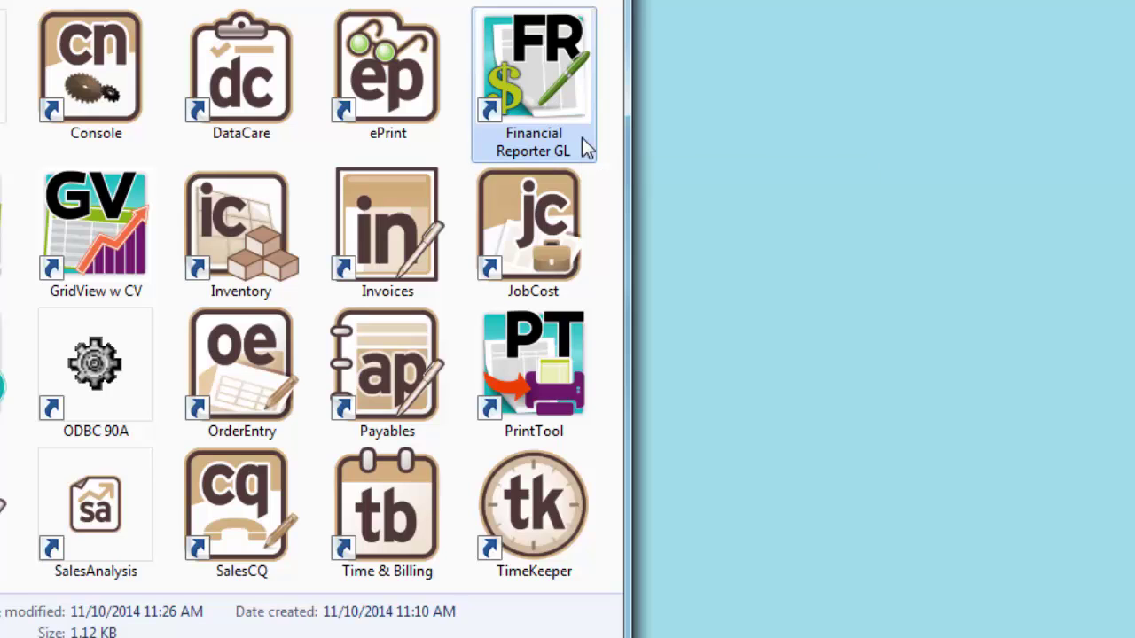
Inspect the Financial Reporter desktop shortcut's properties, then close them.
right_click(584, 140)
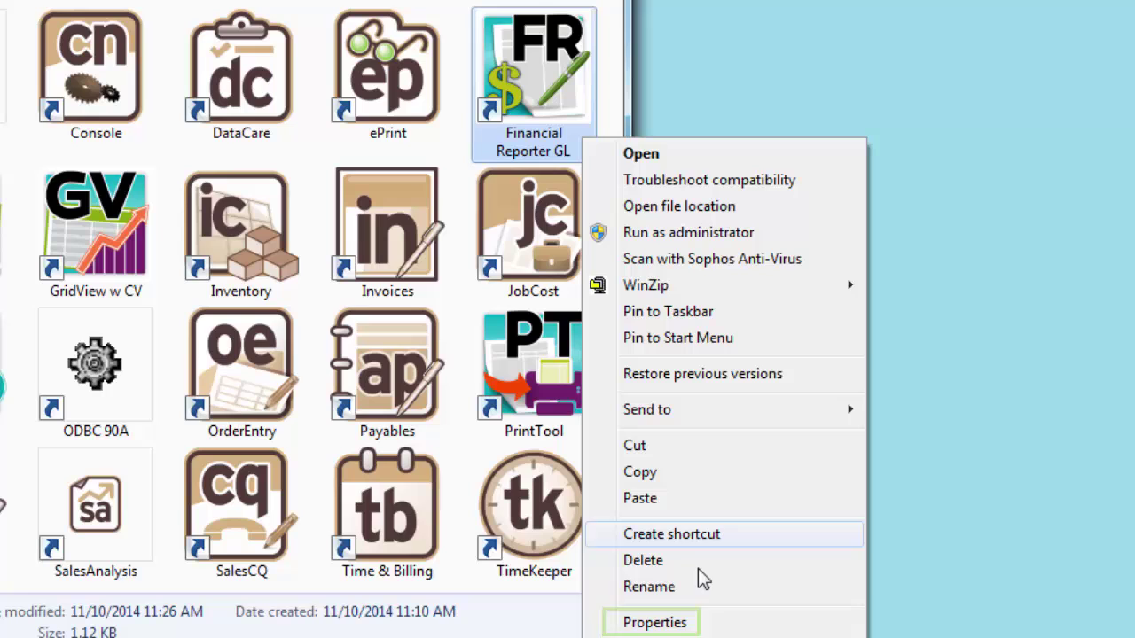
left_click(654, 623)
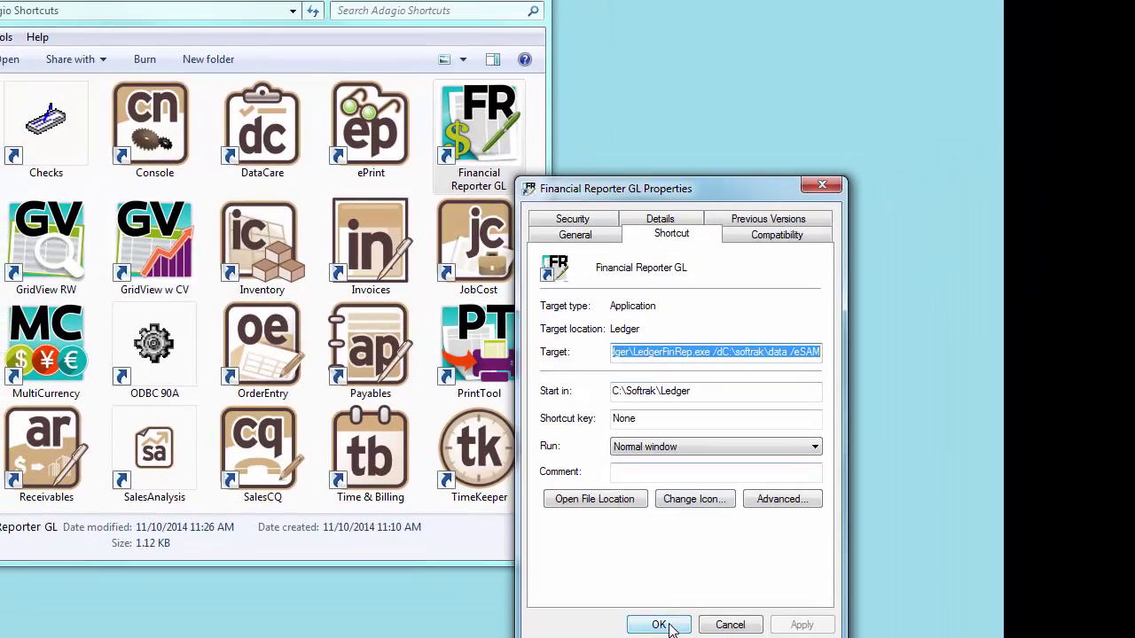
left_click(659, 625)
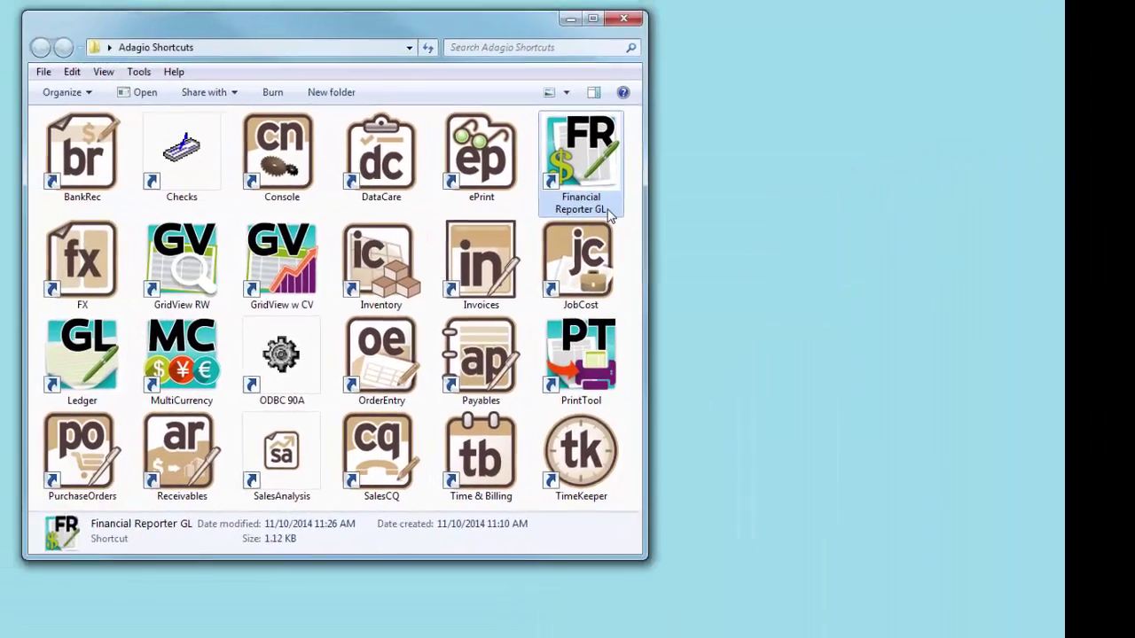
Sign in to Financial Reporter GL with session date 12/31/2007 and check Help > About.
double_click(609, 217)
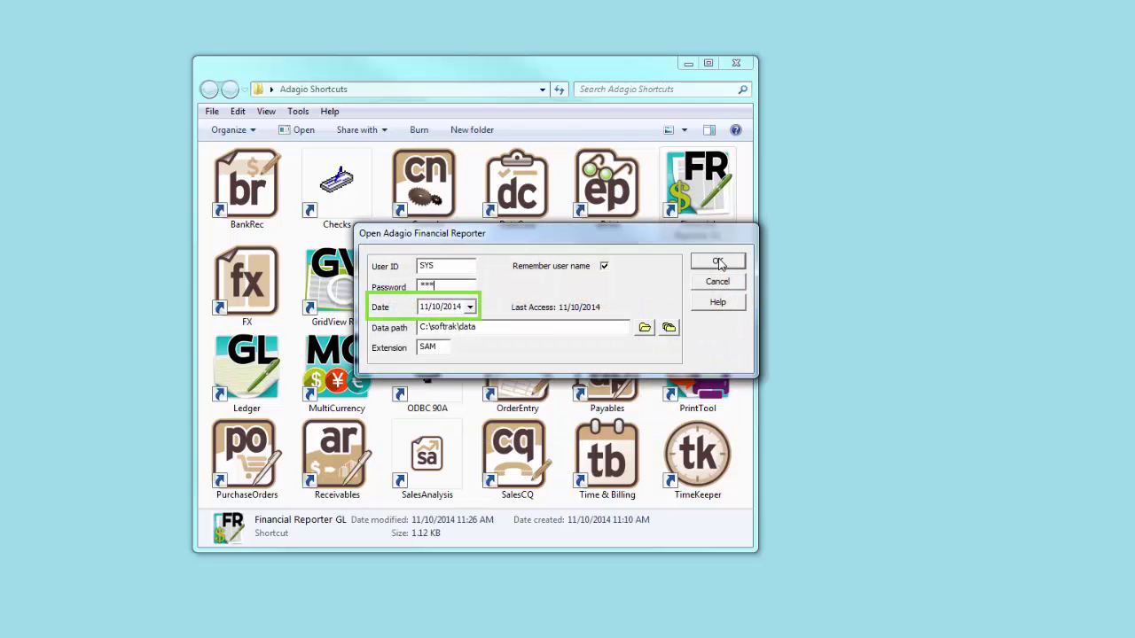
key("Tab")
type("12/31/2007")
key("Tab")
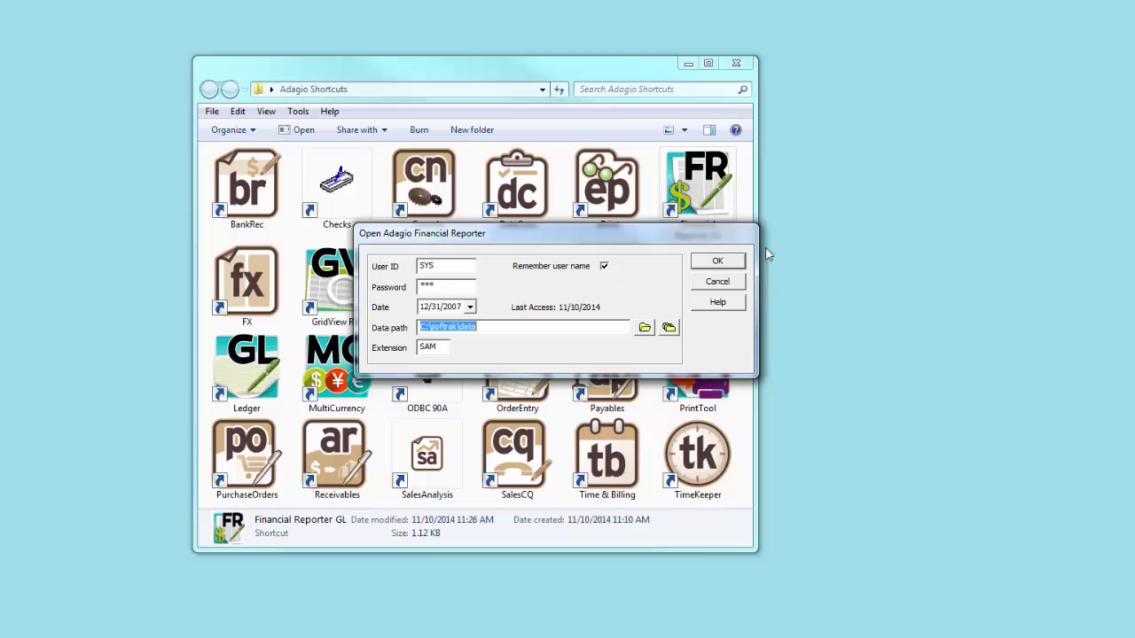
left_click(734, 260)
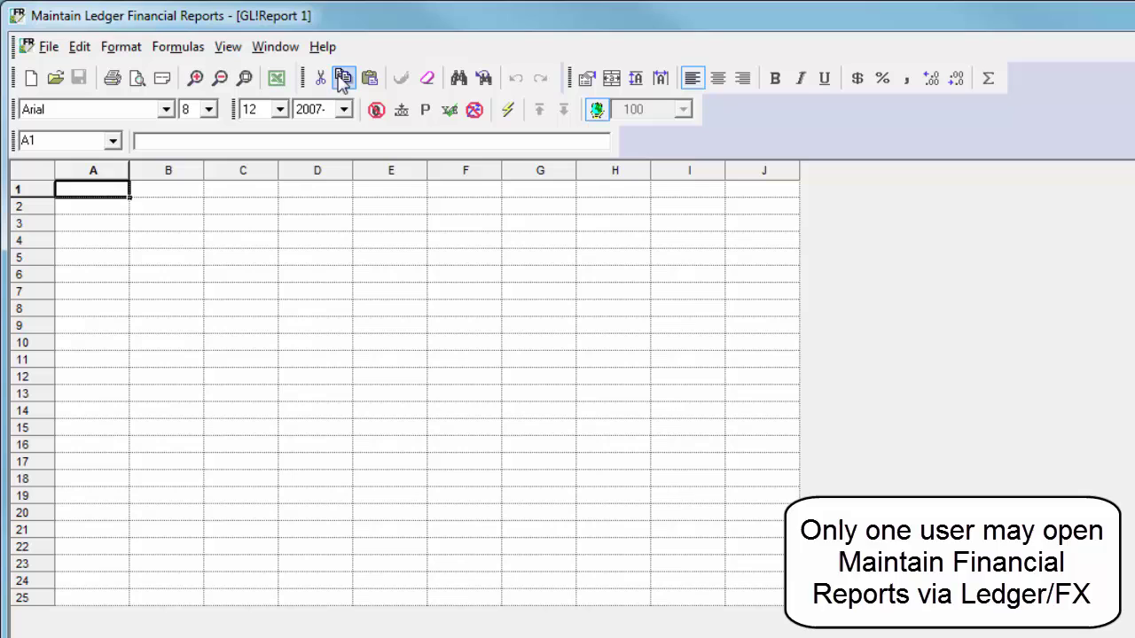
left_click(325, 48)
left_click(311, 143)
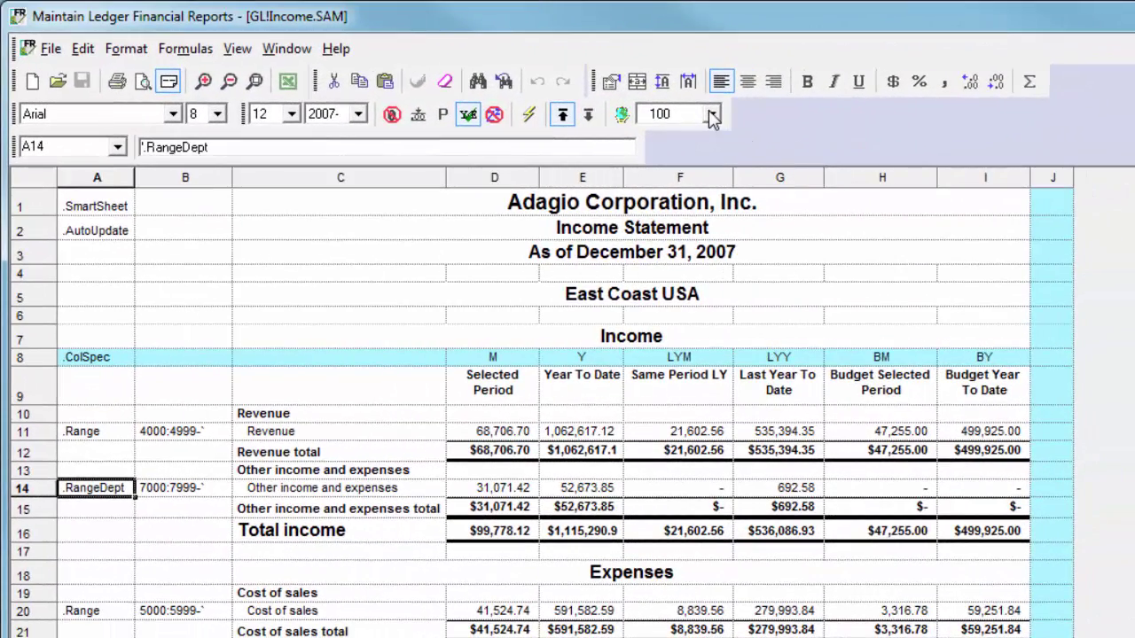
left_click(712, 114)
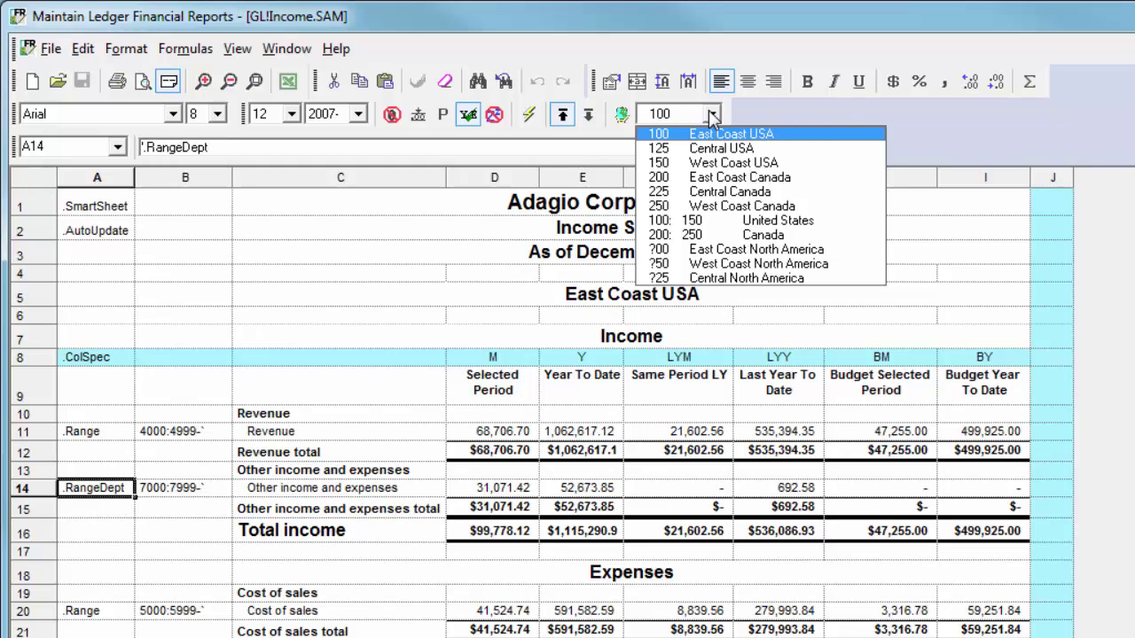
Close the department drop-down unchanged and show the Departments list beside the report.
left_click(710, 114)
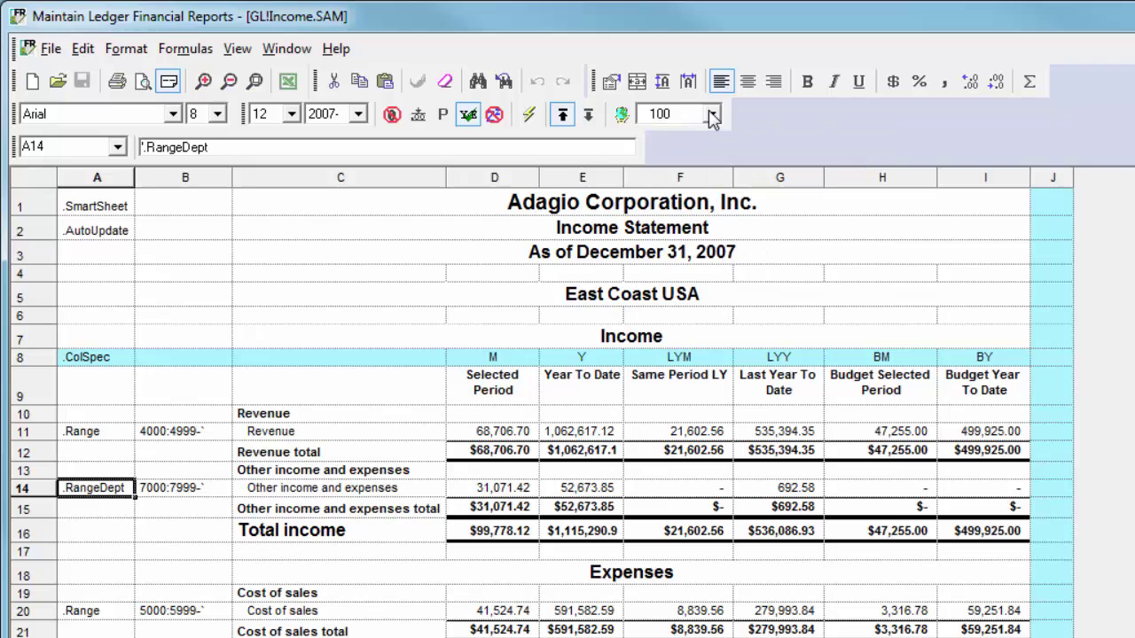
left_click(237, 49)
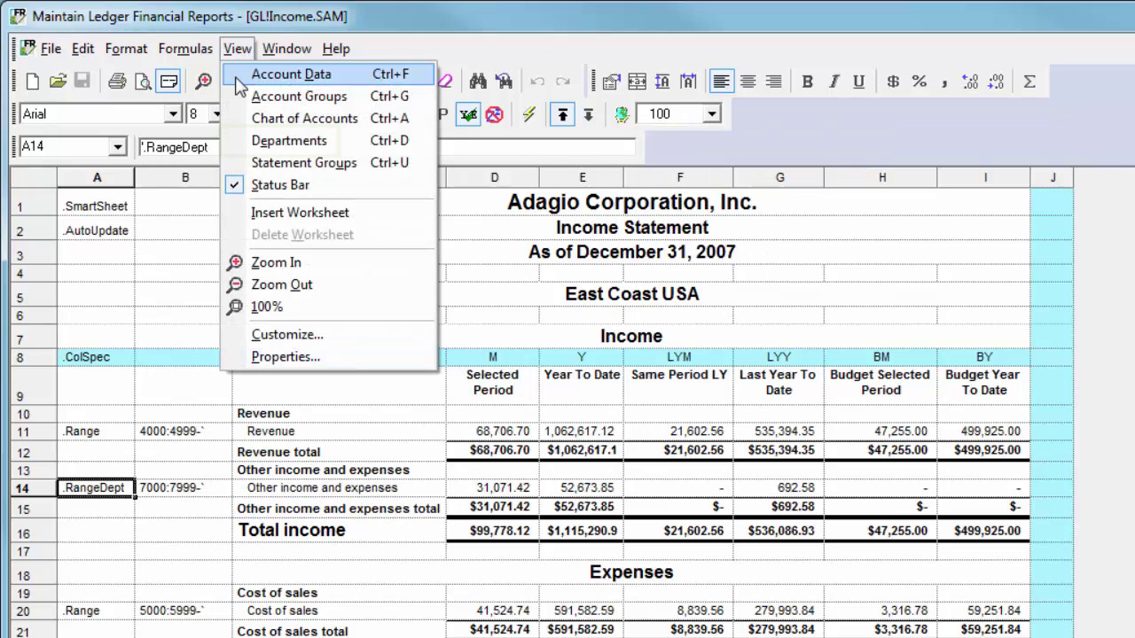
left_click(232, 144)
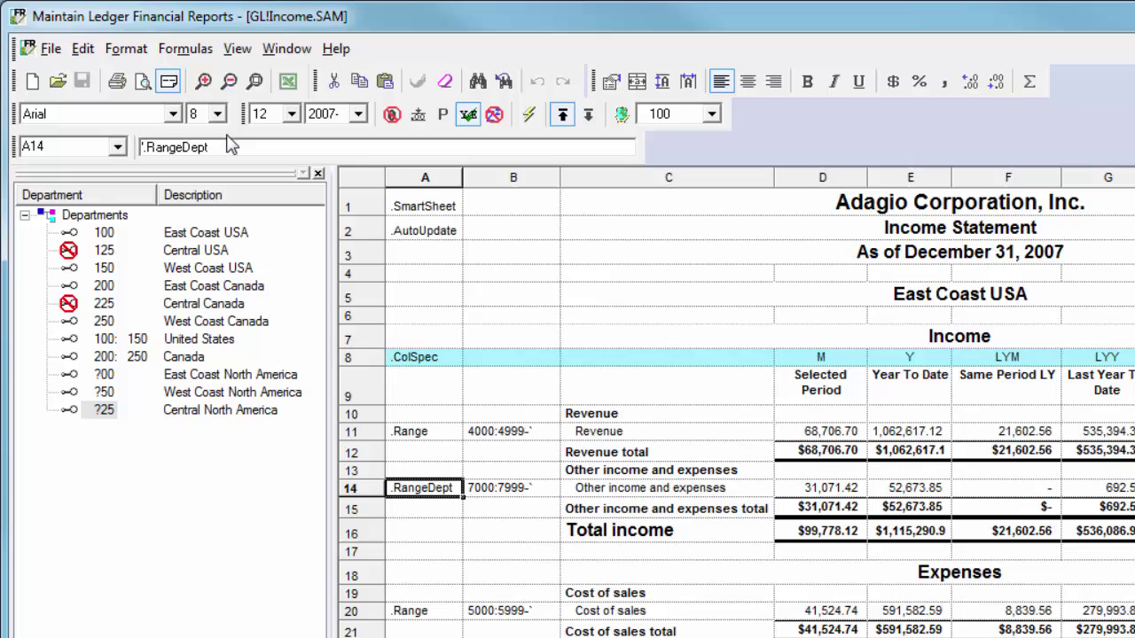
Create a departmental list of departments 100, 150, 200 and 250 described as Warren's Departments.
left_click(107, 235)
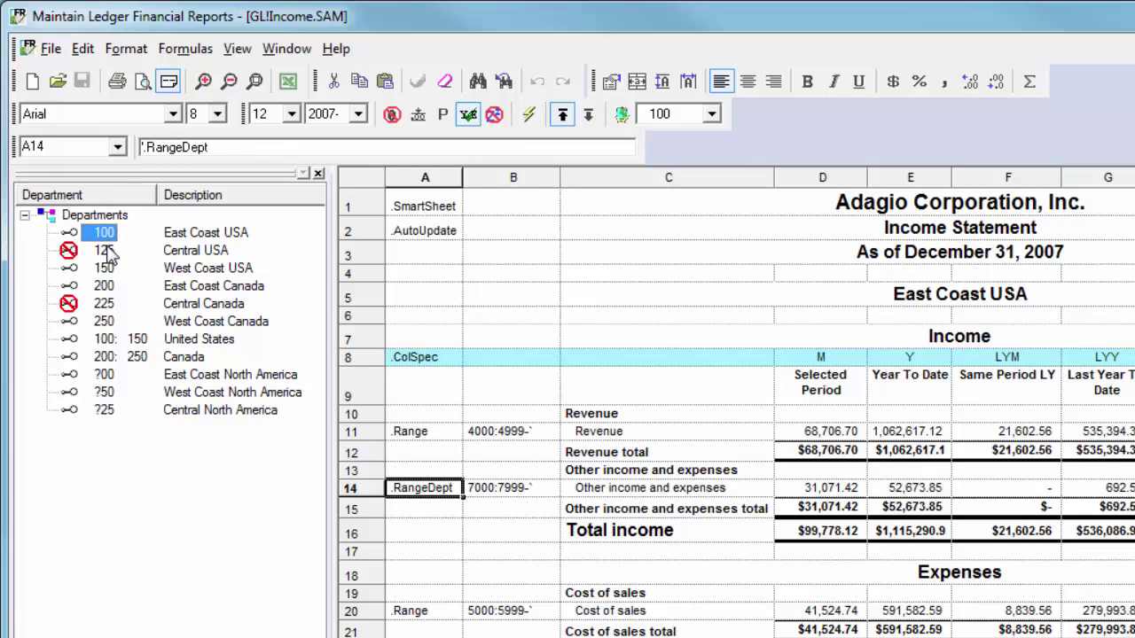
left_click(106, 268, "ctrl")
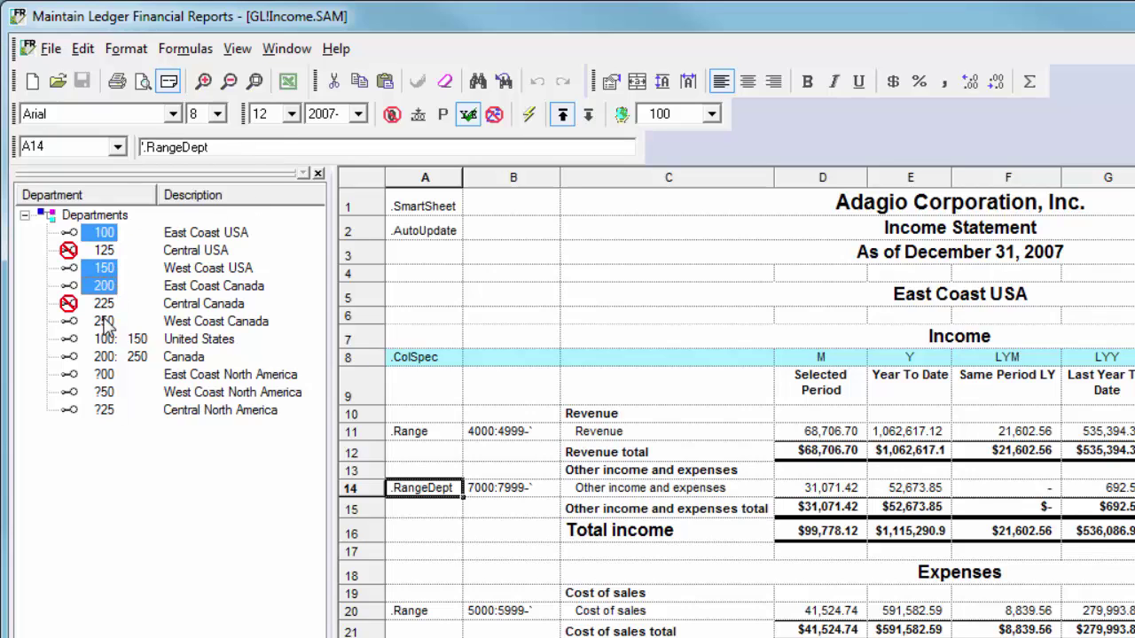
left_click(105, 321, "ctrl")
right_click(105, 322)
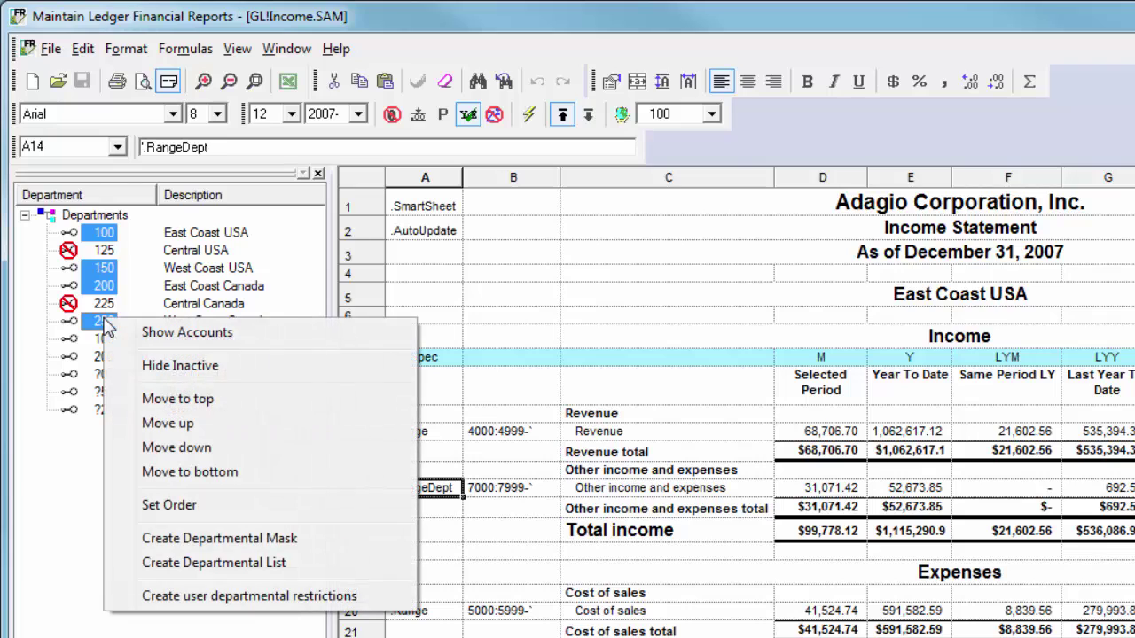
left_click(123, 572)
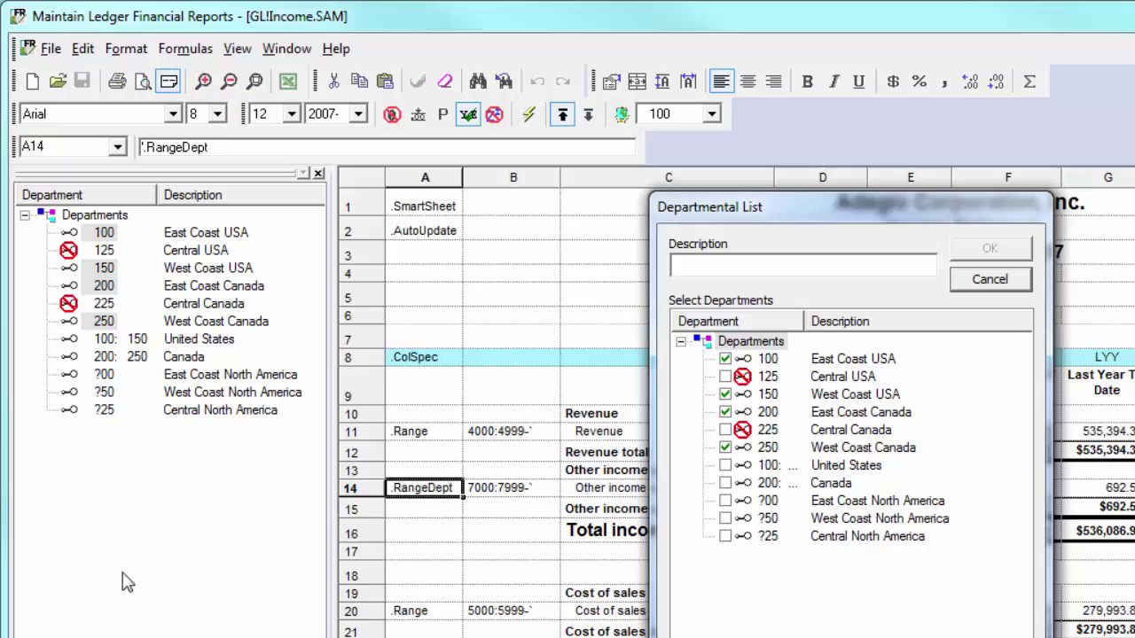
left_click(701, 271)
type("Warren")
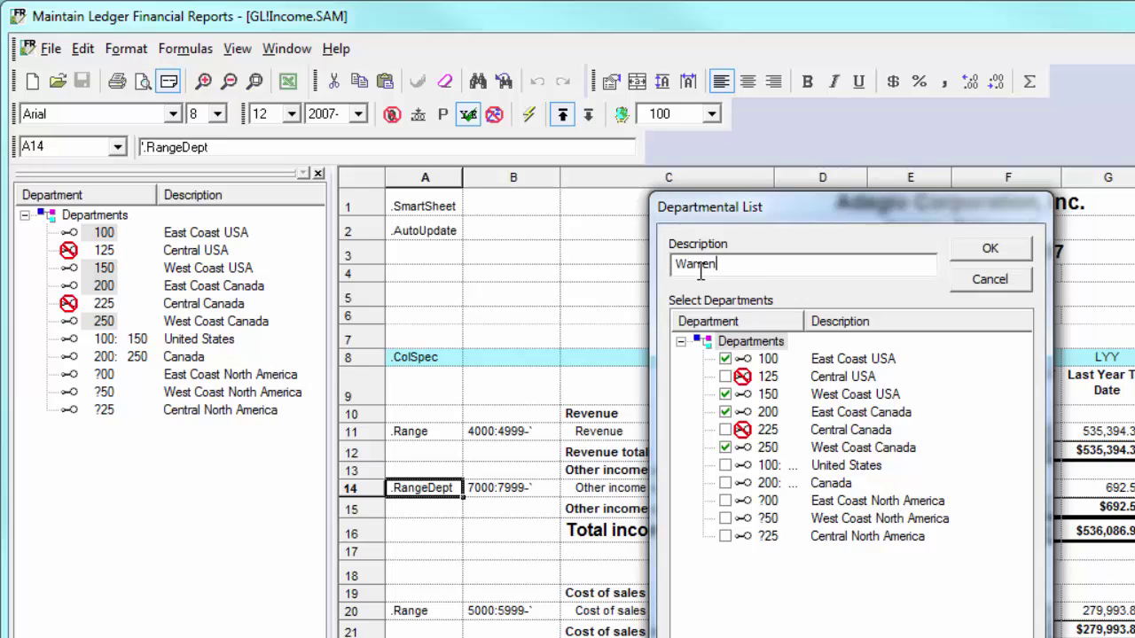
type("'s Depart")
type("ments")
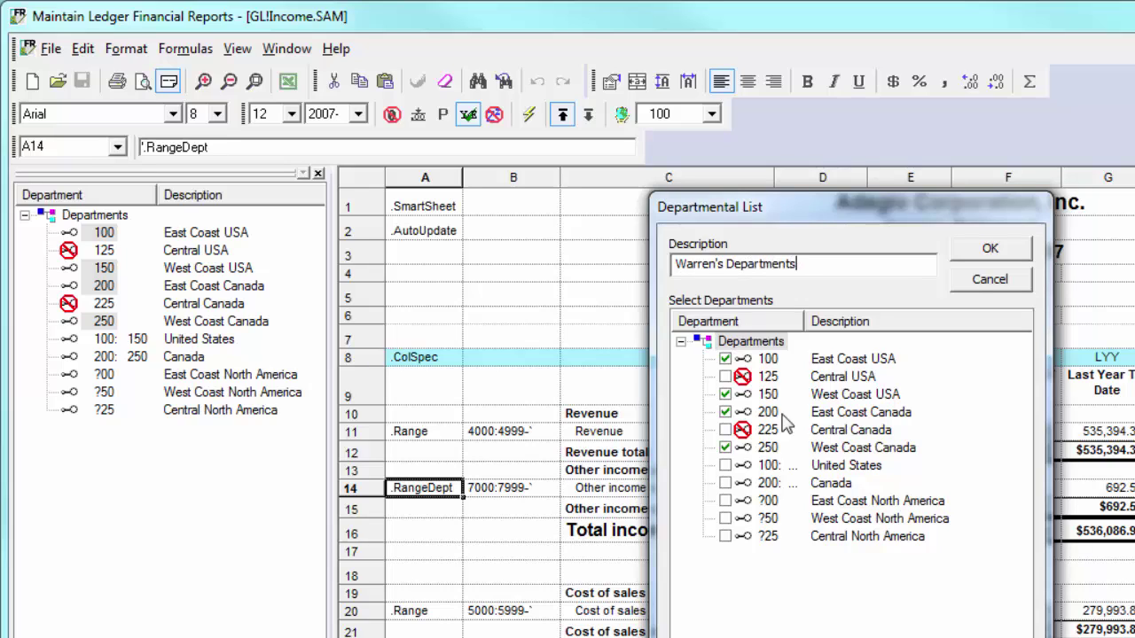
key("Tab")
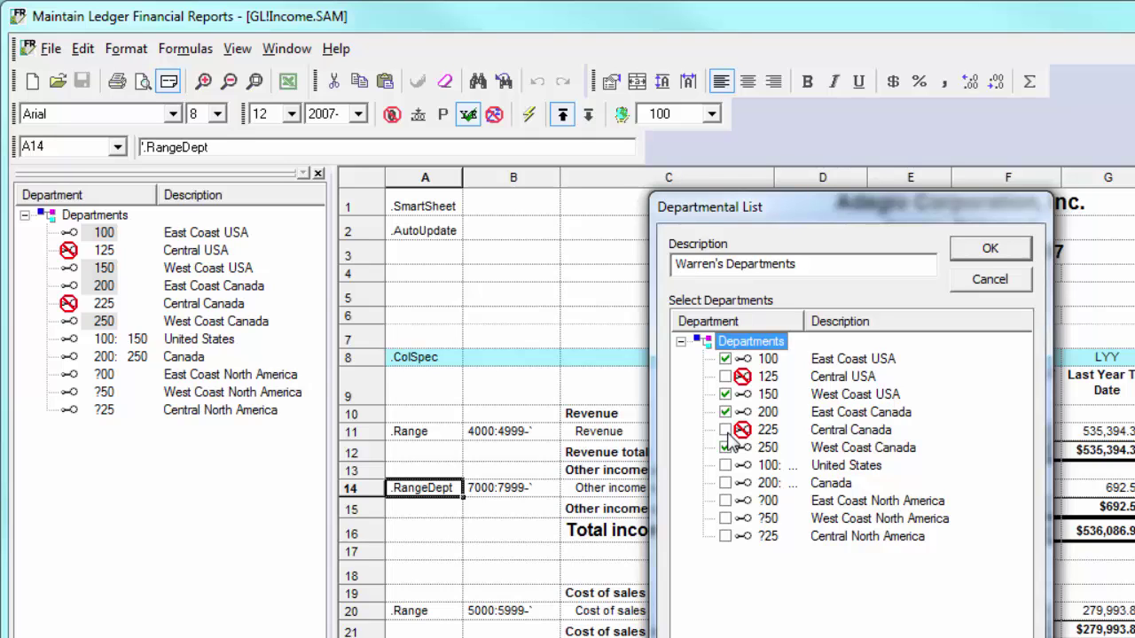
Save Warren's Departments and confirm it appears in the department drop-down.
left_click(987, 252)
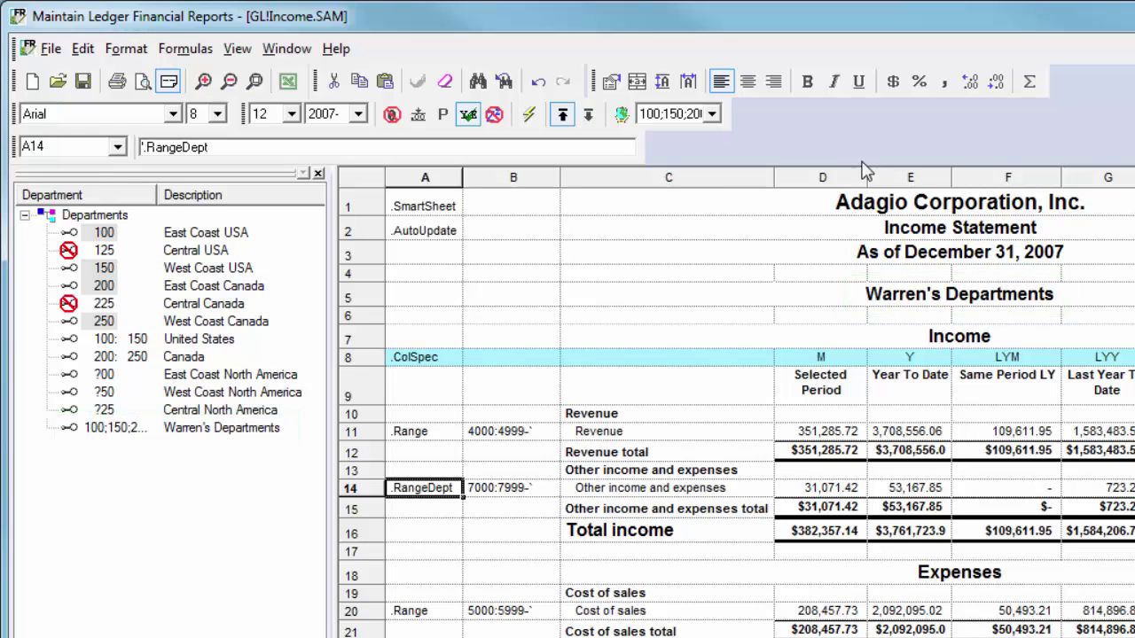
left_click(712, 114)
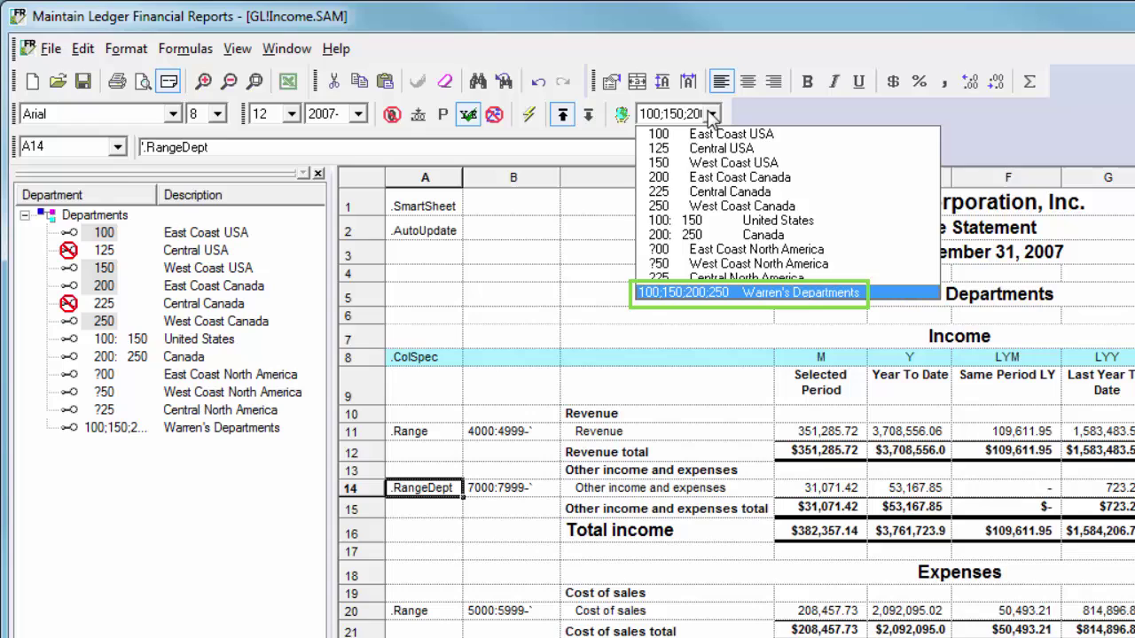
left_click(713, 115)
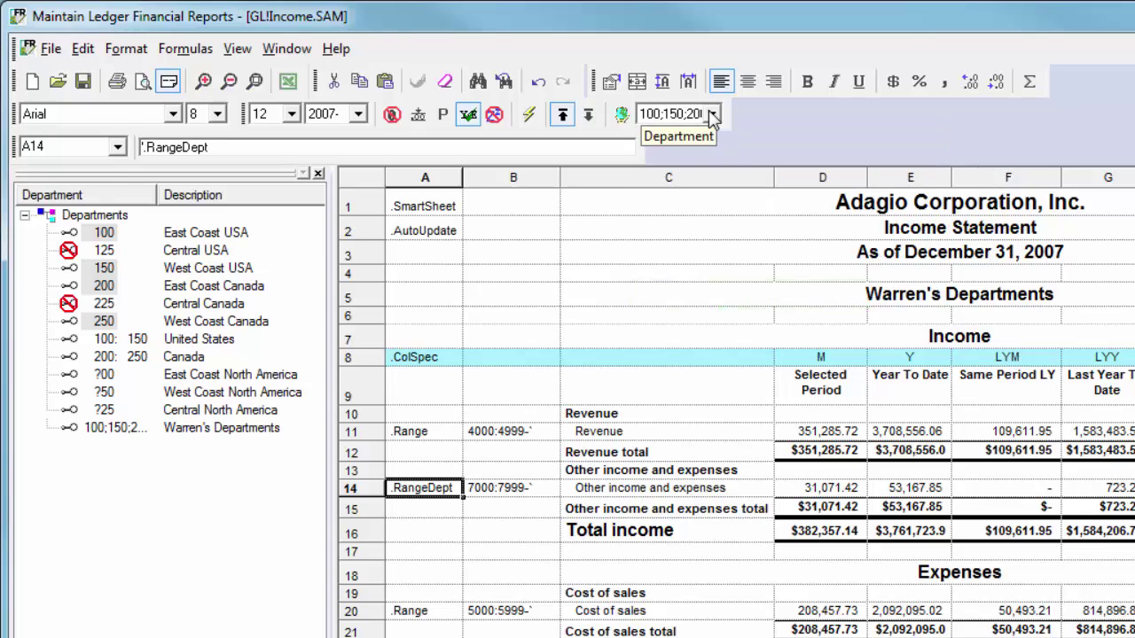
Review the Warren's Departments tree entry's edit options, then dismiss them.
left_click(133, 429)
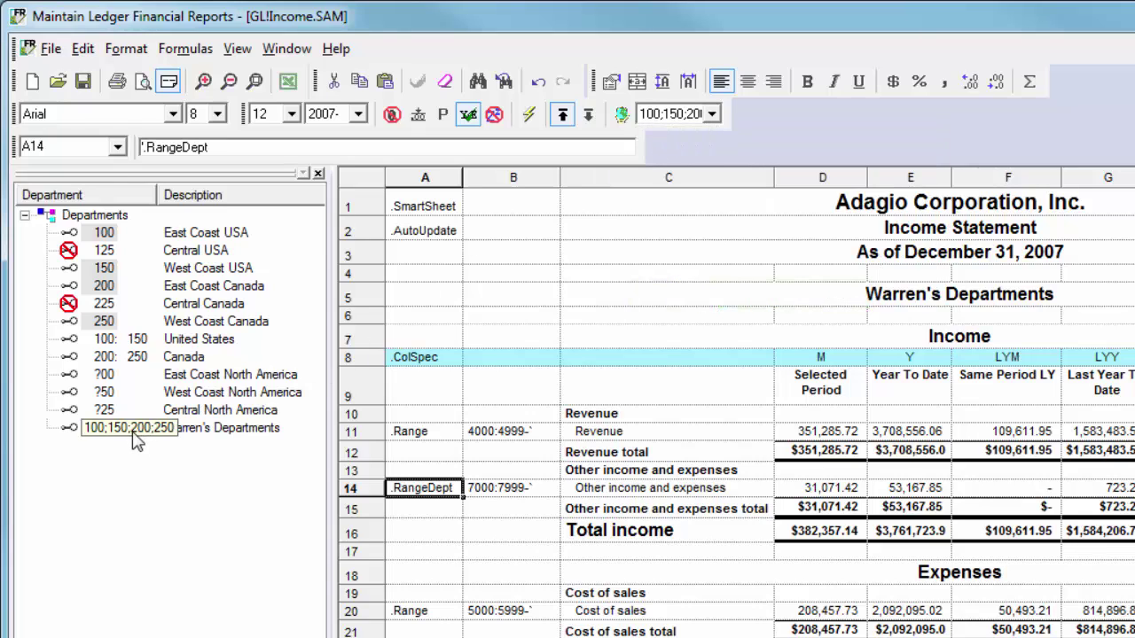
right_click(138, 435)
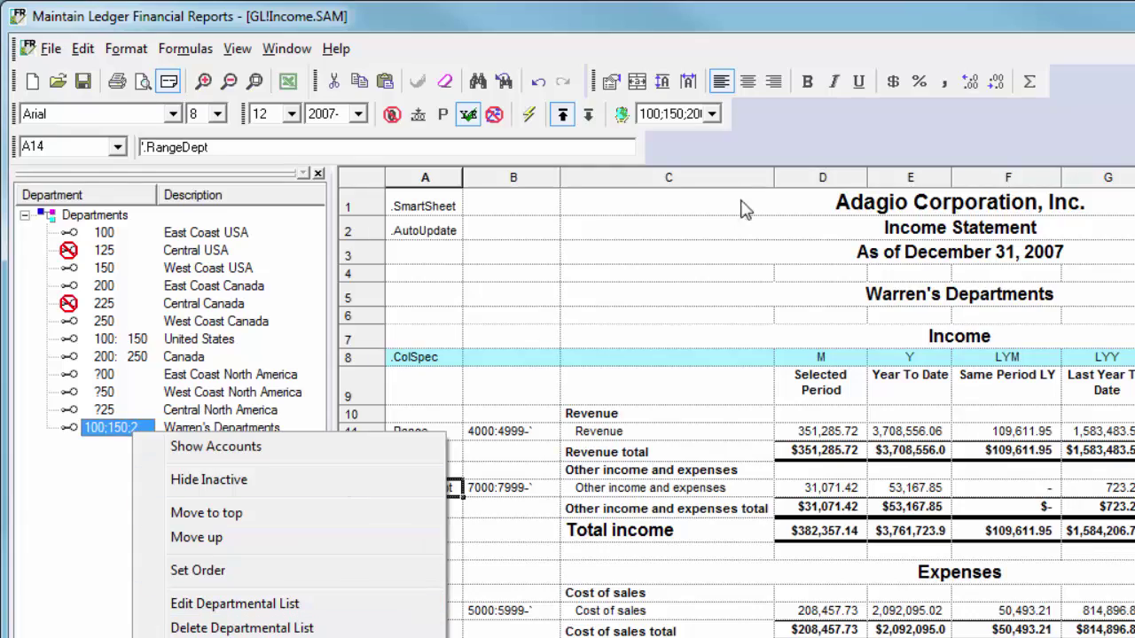
left_click(747, 161)
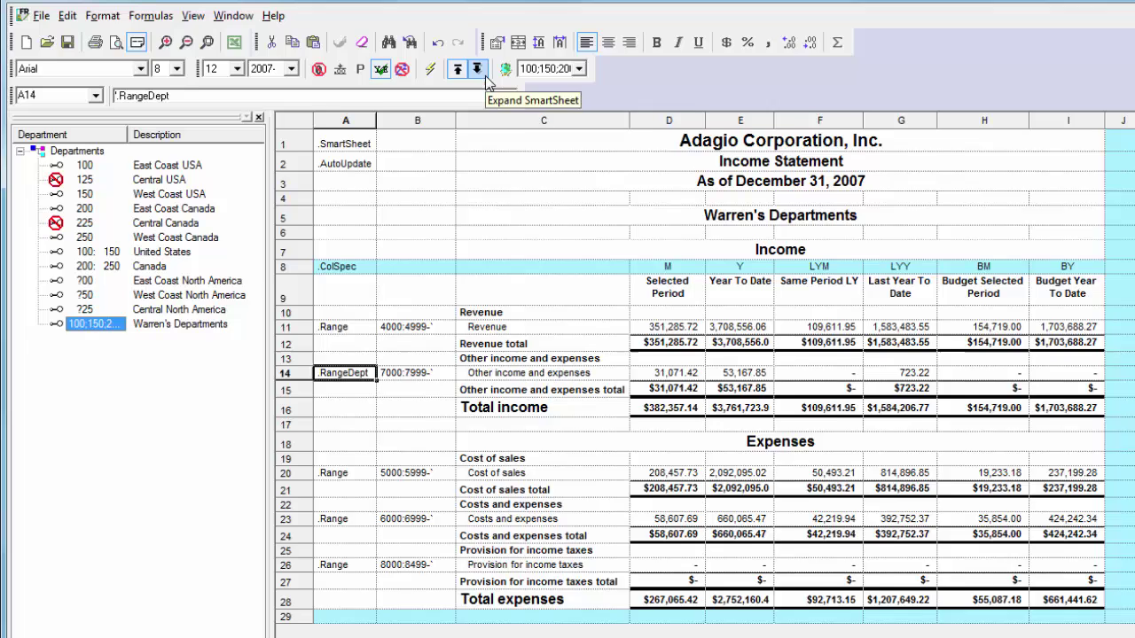
Expand the SmartSheet and review the department breakdown for Sales - Golf Equipment in D16.
left_click(485, 78)
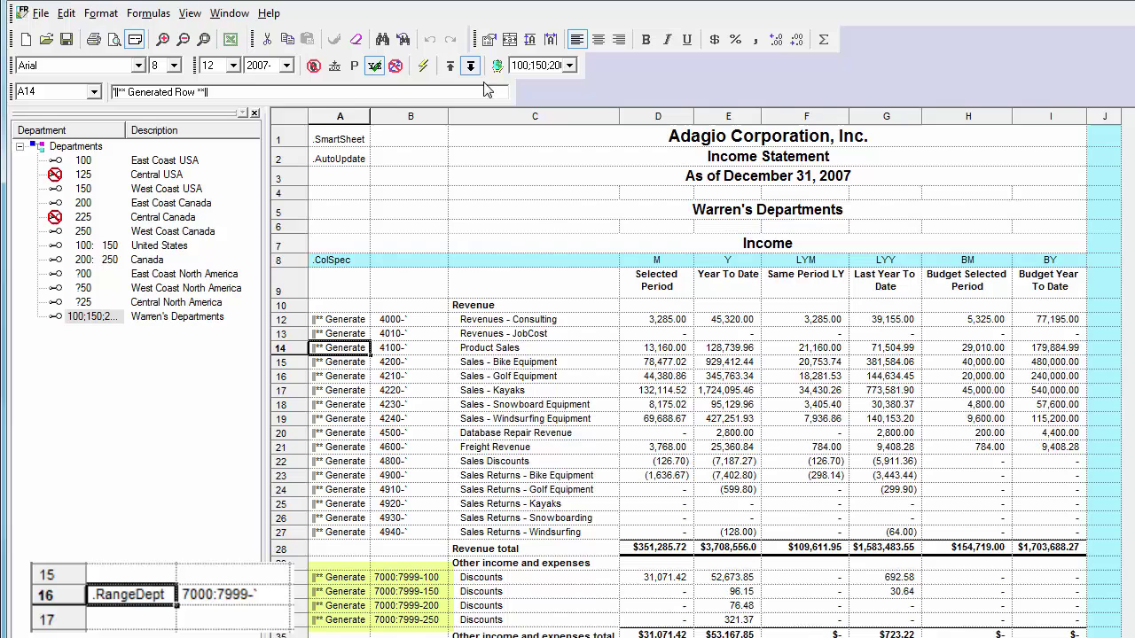
right_click(628, 382)
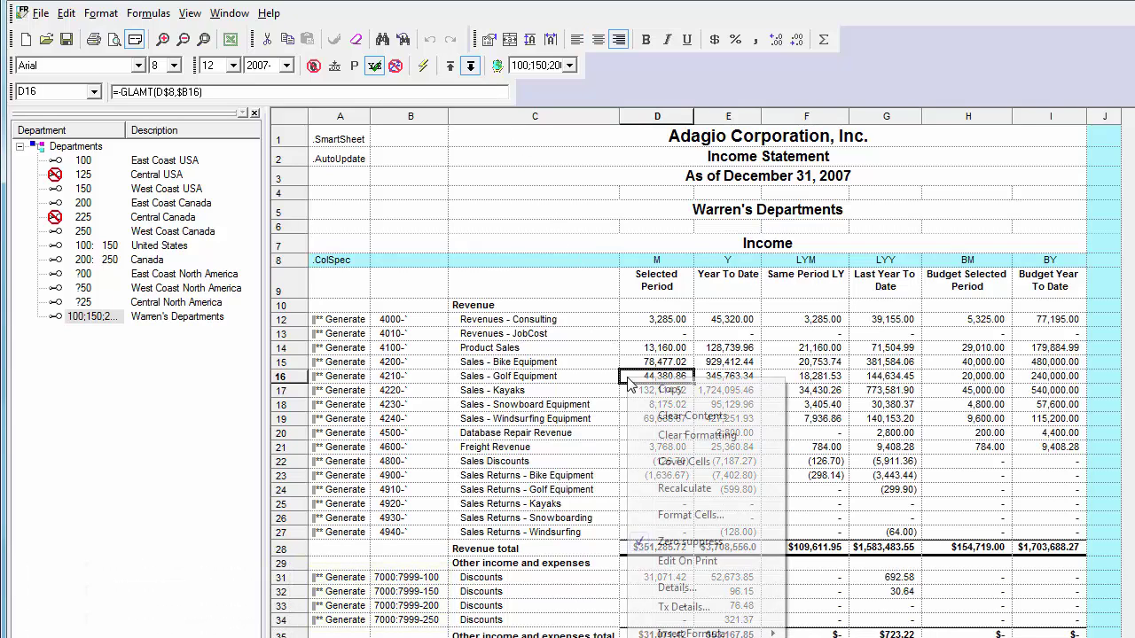
left_click(644, 589)
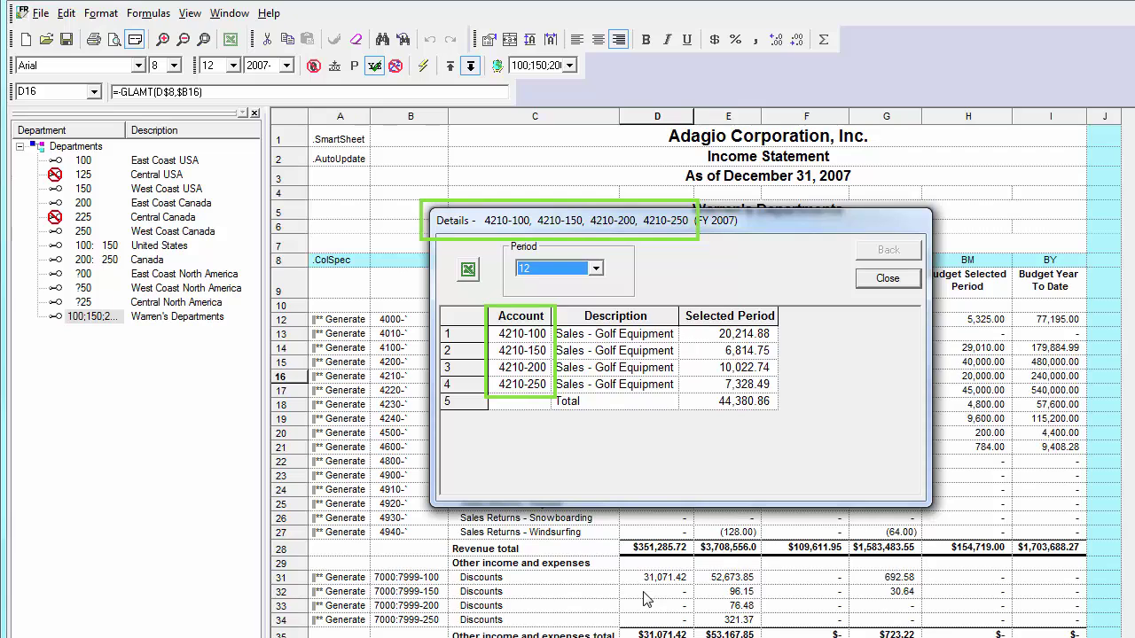
left_click(887, 279)
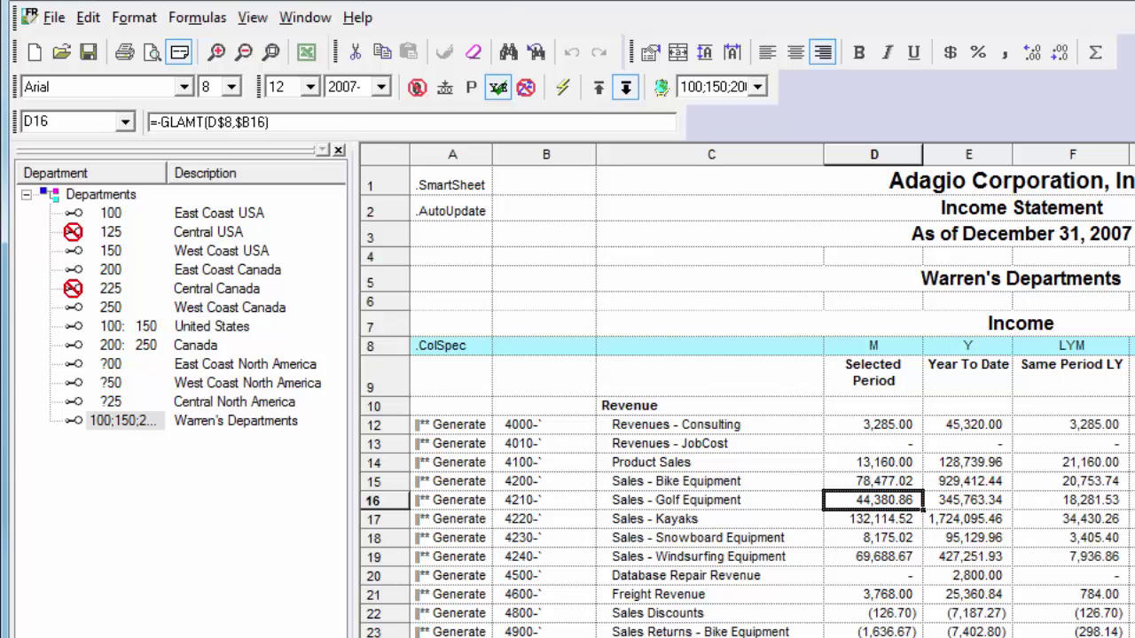
Hide inactive departments from the list and check the toolbar department drop-down.
right_click(95, 295)
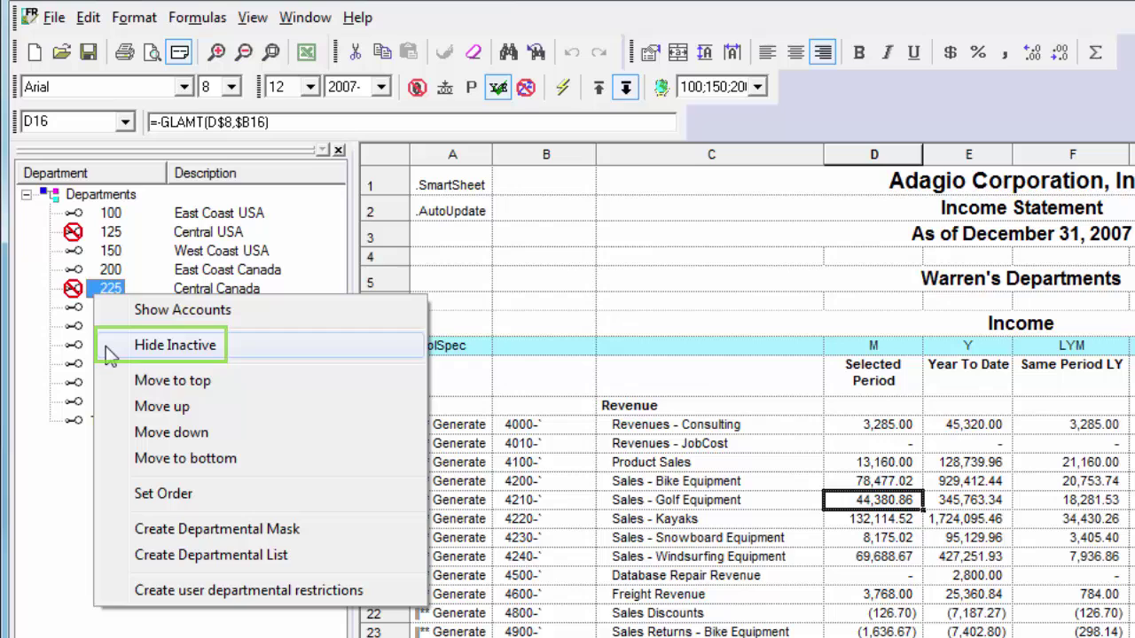
left_click(113, 355)
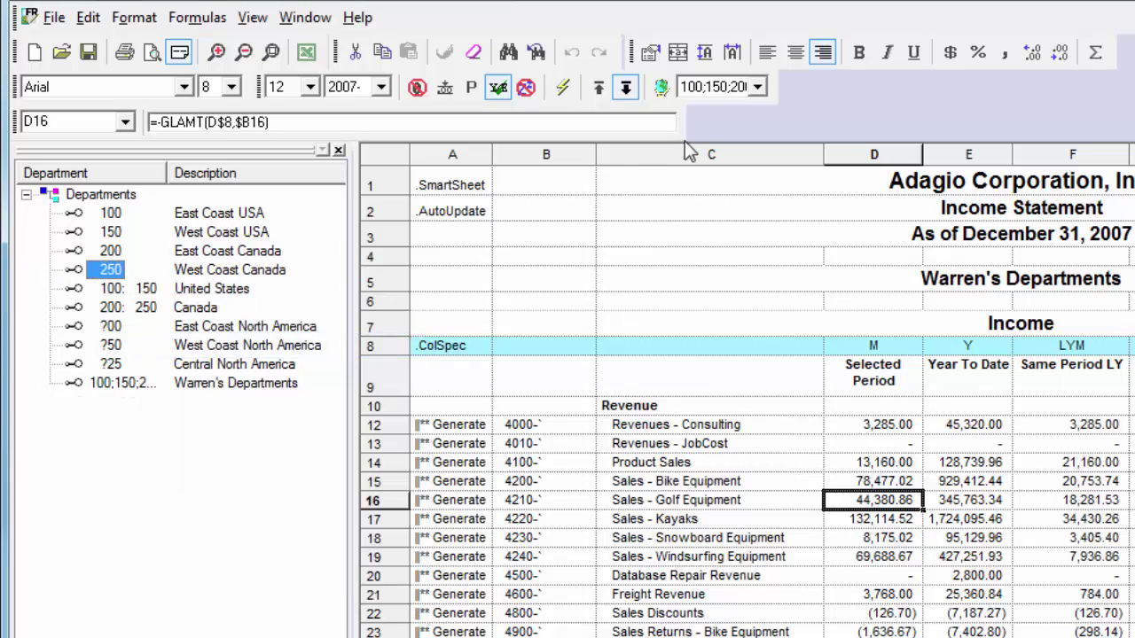
left_click(756, 86)
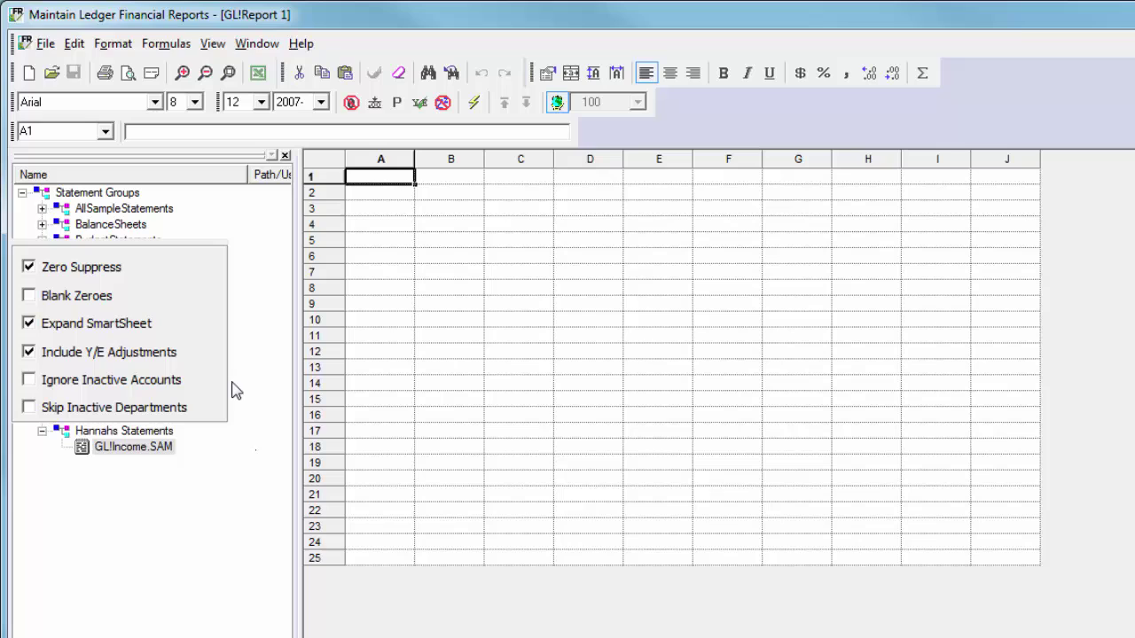
Open GL!Income.SAM from Hannahs Statements with its Open Item action.
left_click(157, 449)
right_click(157, 451)
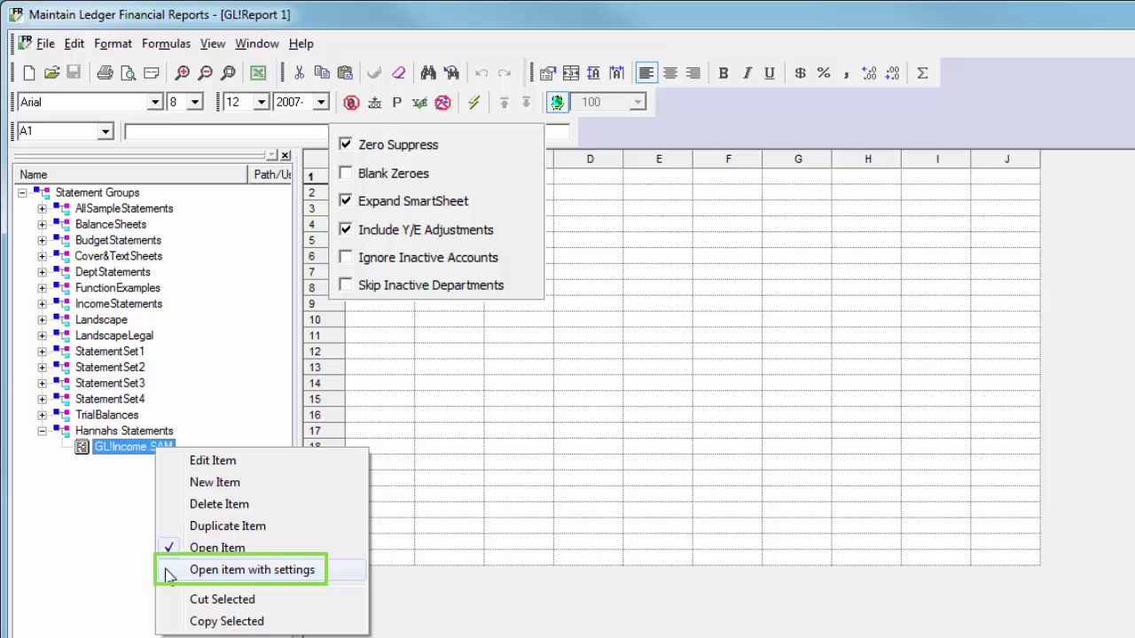
left_click(168, 572)
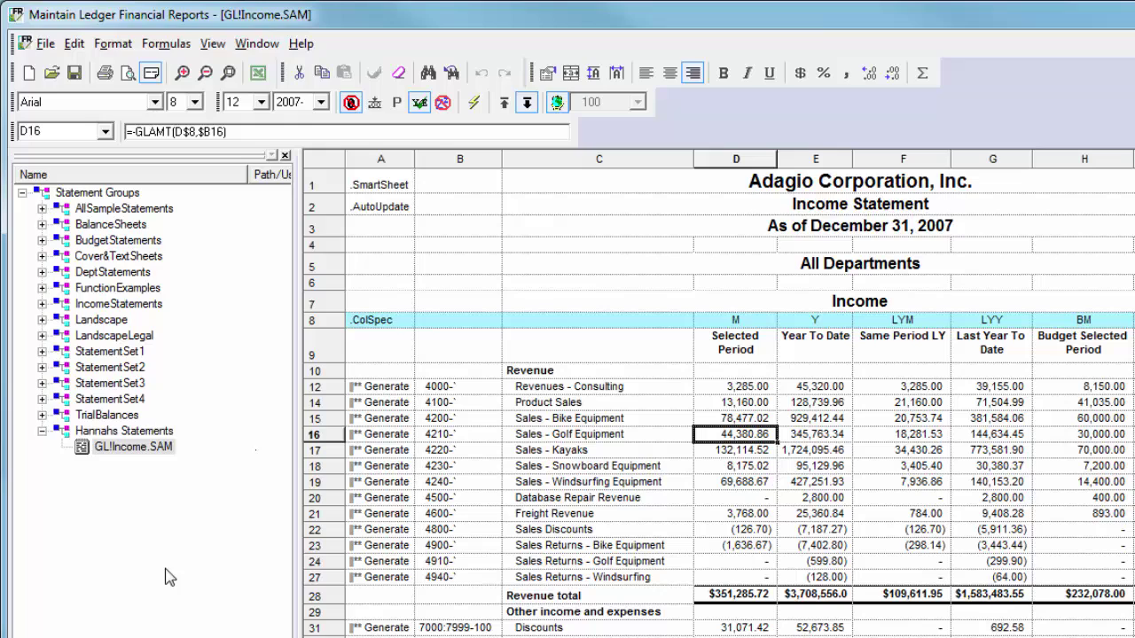
Make 'Open item with settings' the checked default action for GL!Income.SAM.
right_click(145, 458)
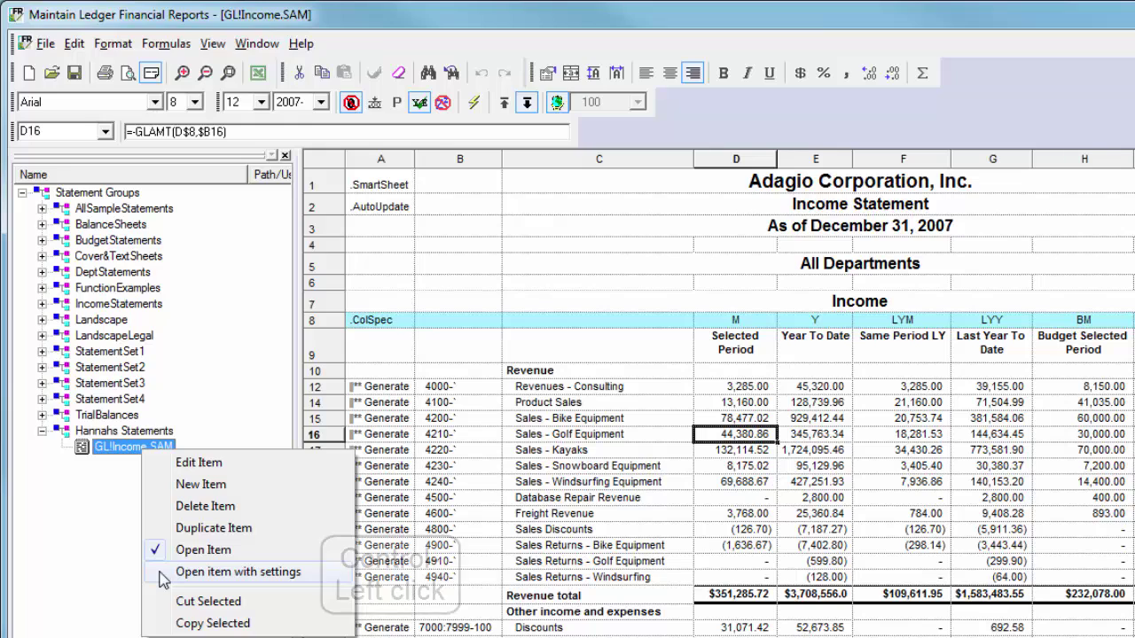
left_click(161, 574, "ctrl")
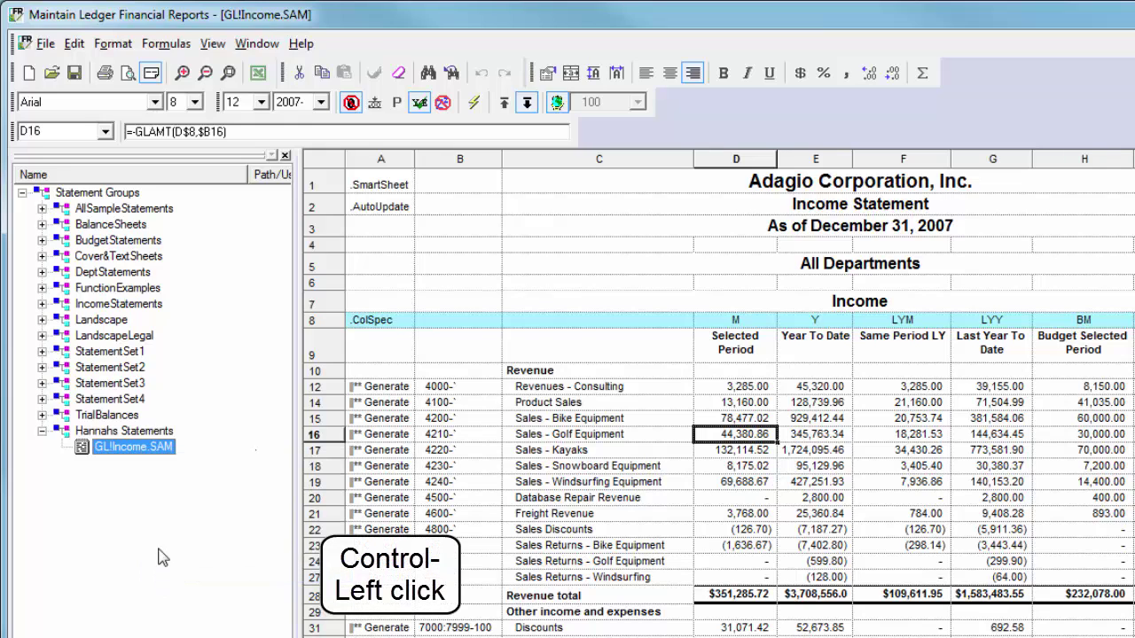
right_click(144, 450)
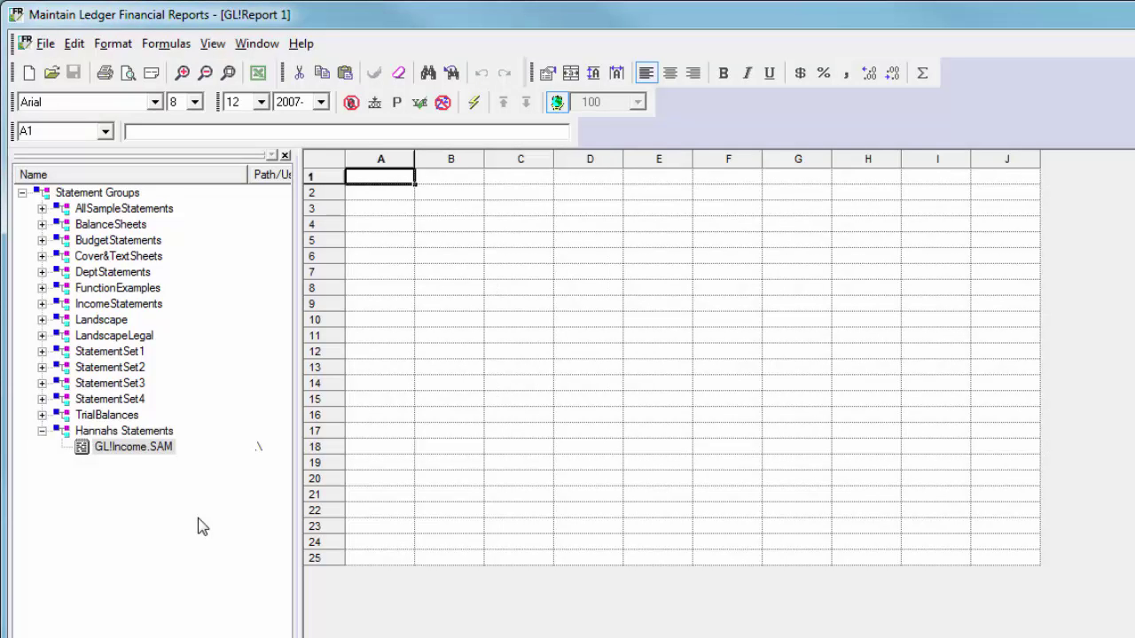
Open GL!Income.SAM's item settings and start editing its Custom Range.
right_click(146, 450)
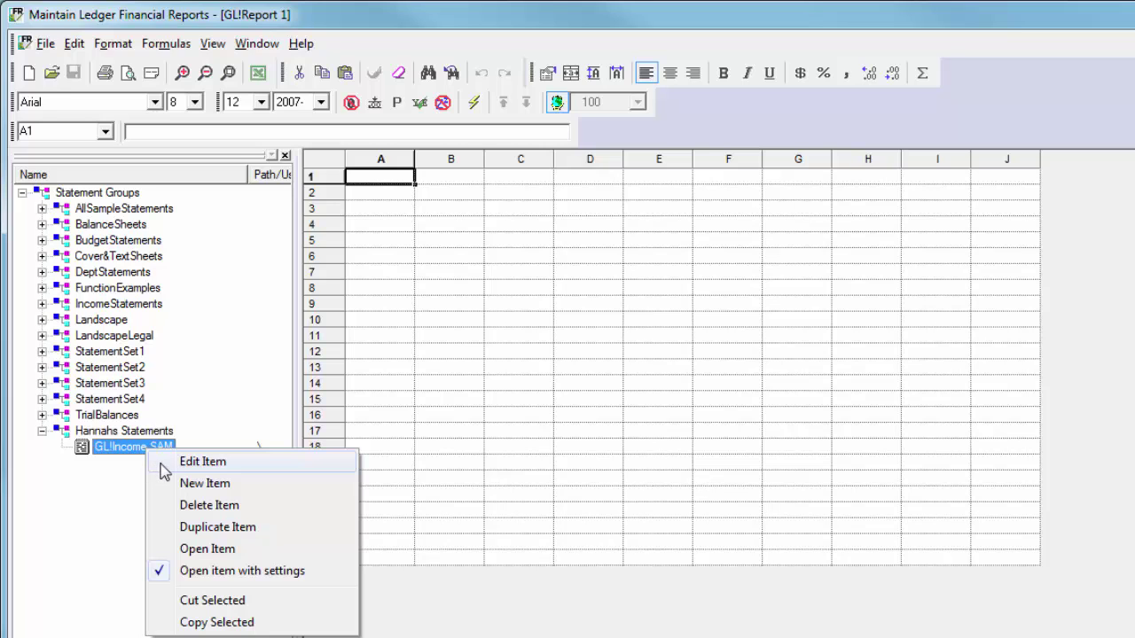
left_click(162, 465)
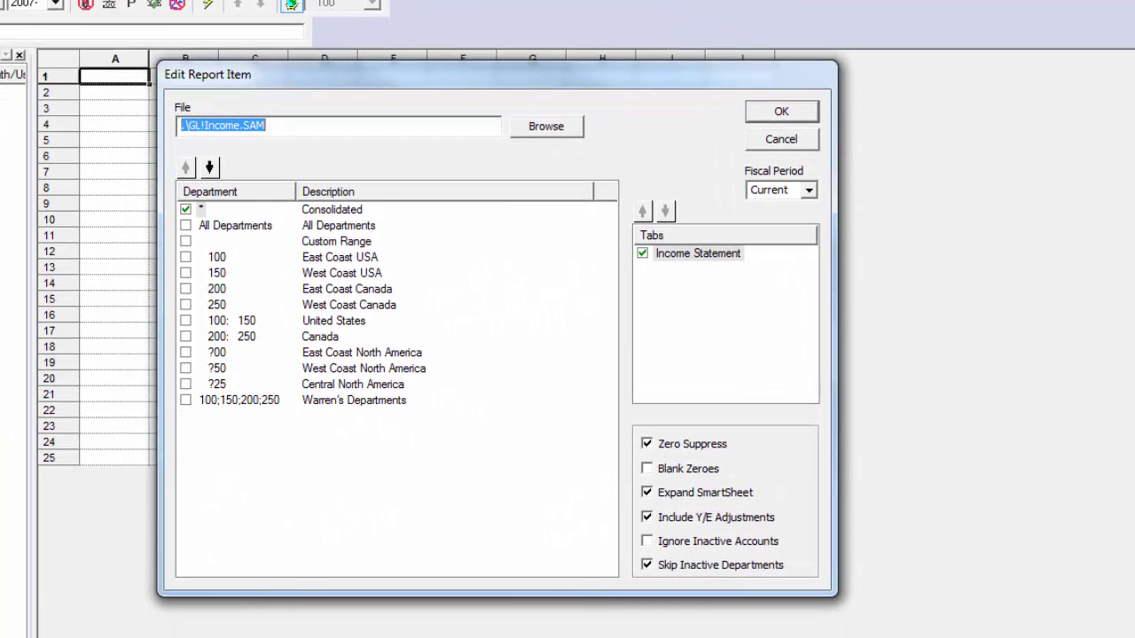
right_click(202, 249)
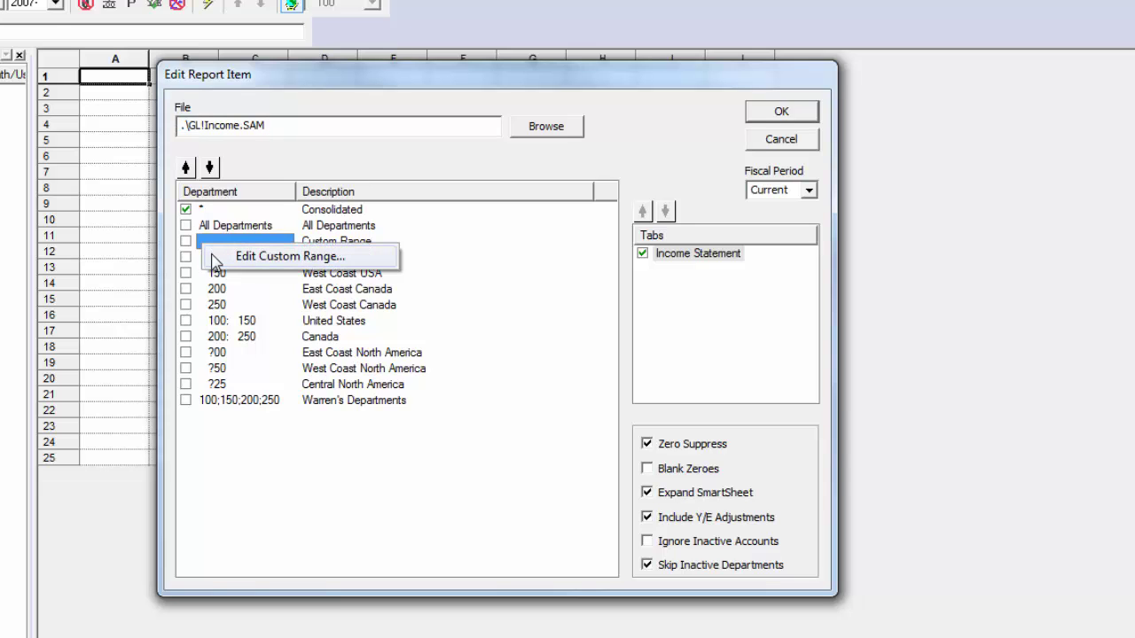
left_click(215, 257)
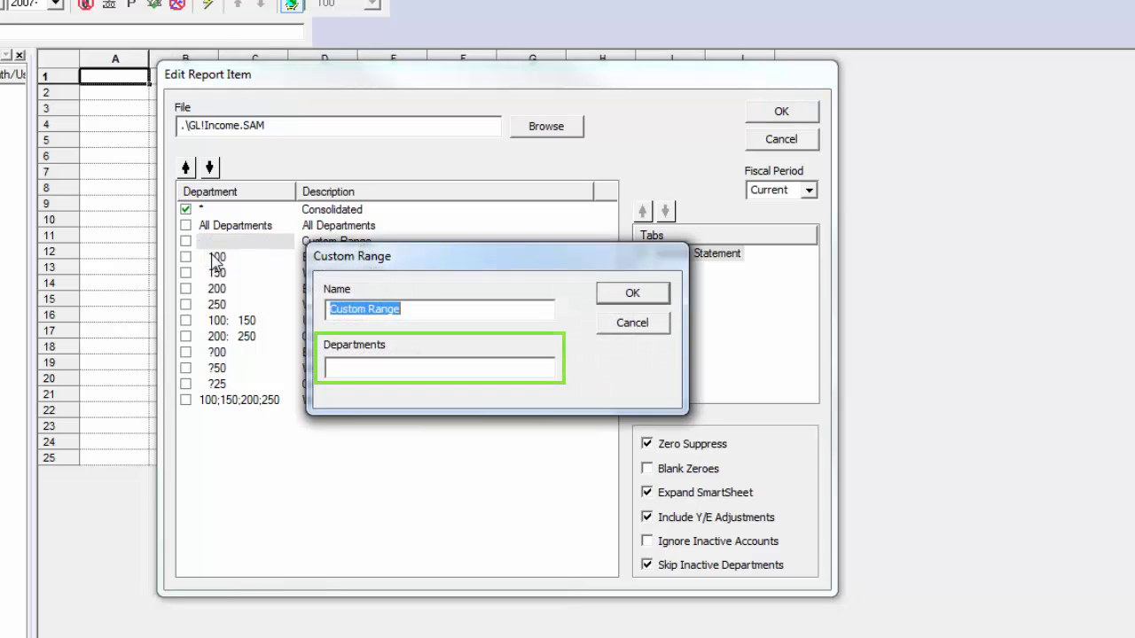
Set the custom range 100;200:299 named Hannah's Departments, and uncheck Consolidated.
left_click(358, 368)
type("100;")
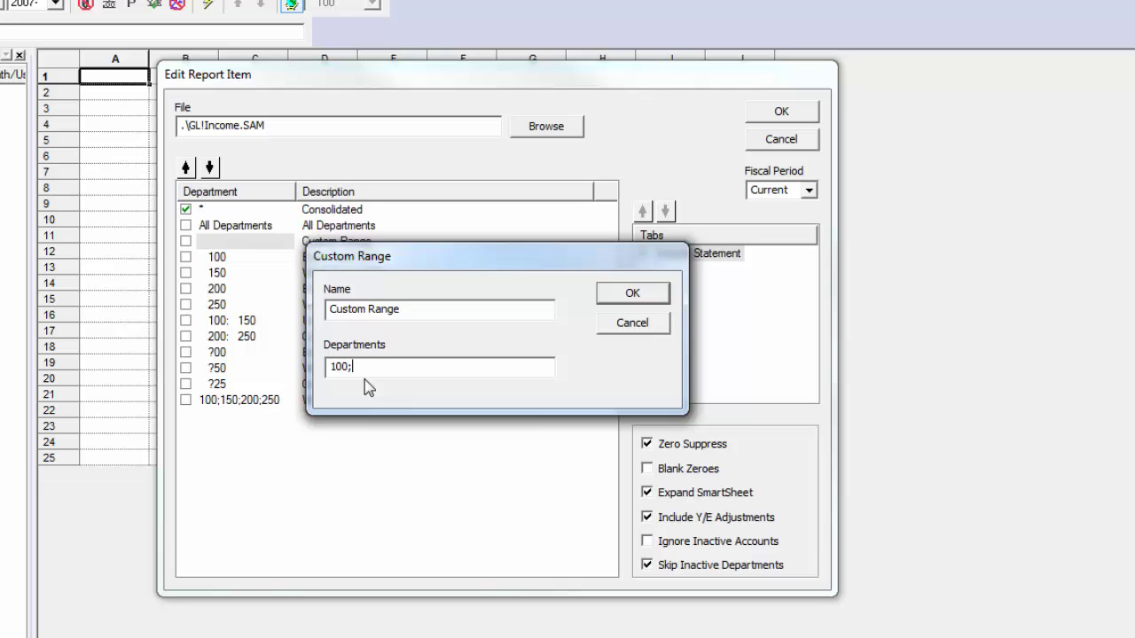
type("200:299")
left_click_drag(422, 311, 291, 317)
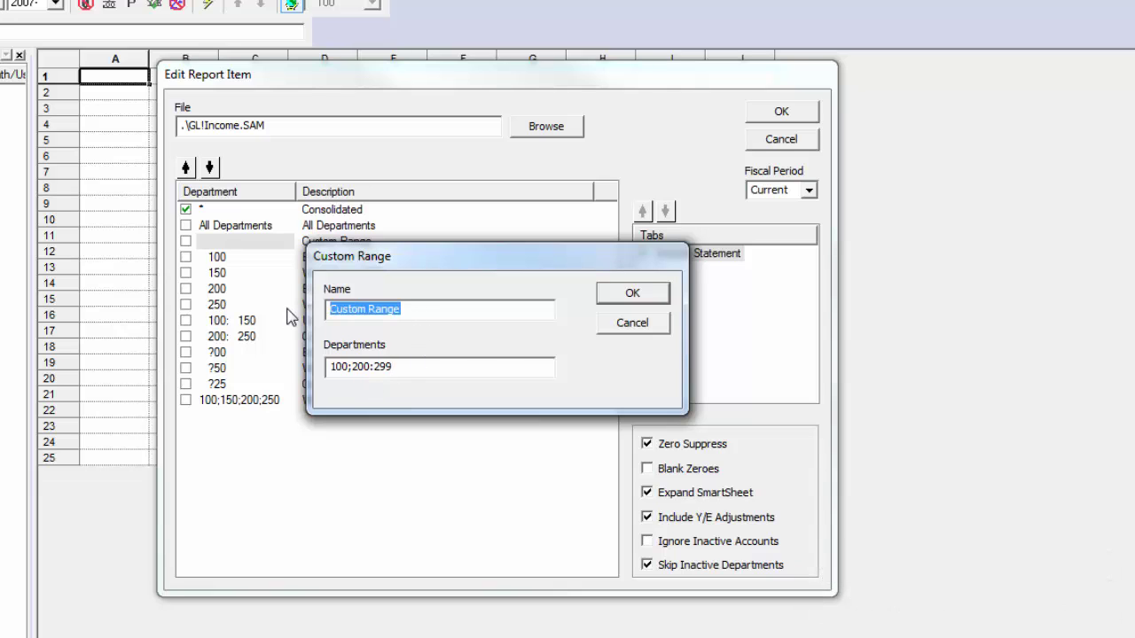
type("Hannah's ")
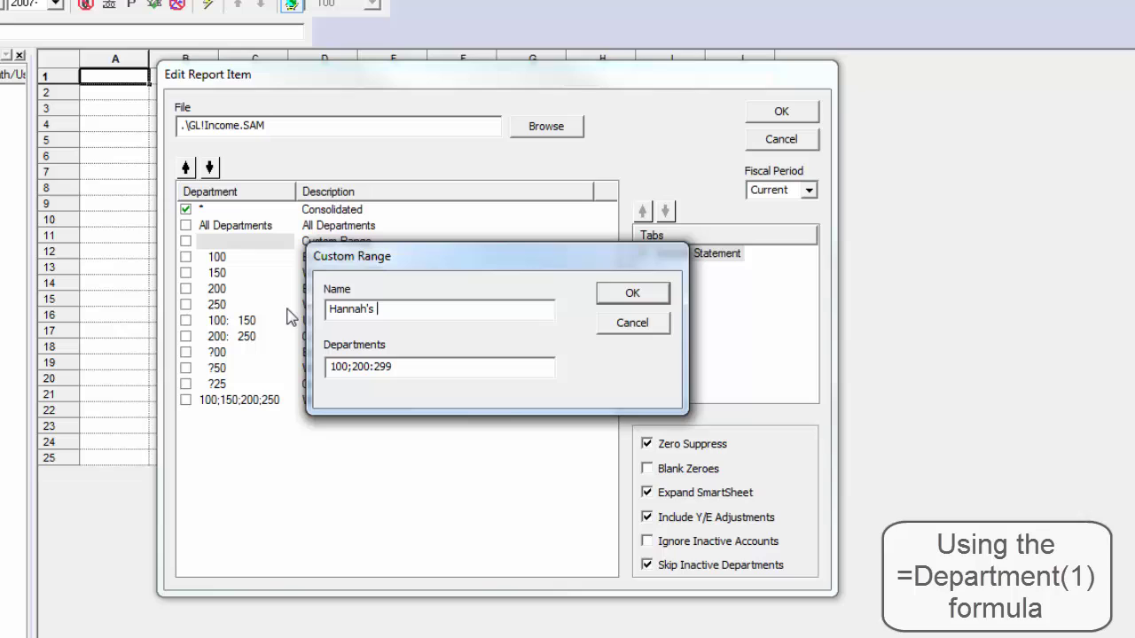
type("Departments")
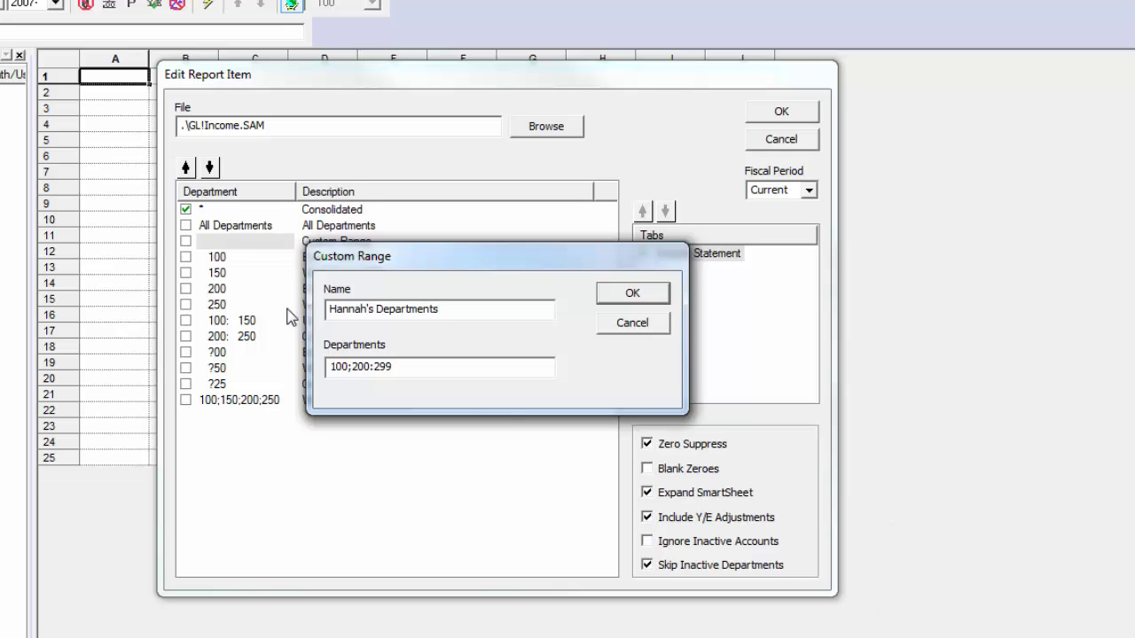
left_click(617, 296)
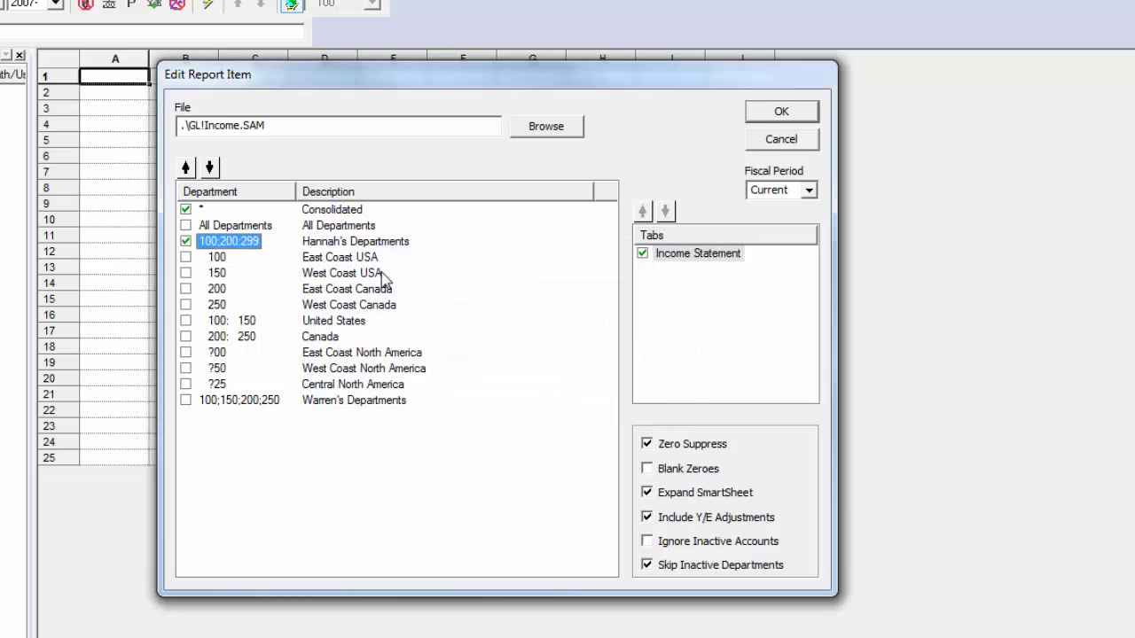
left_click(186, 209)
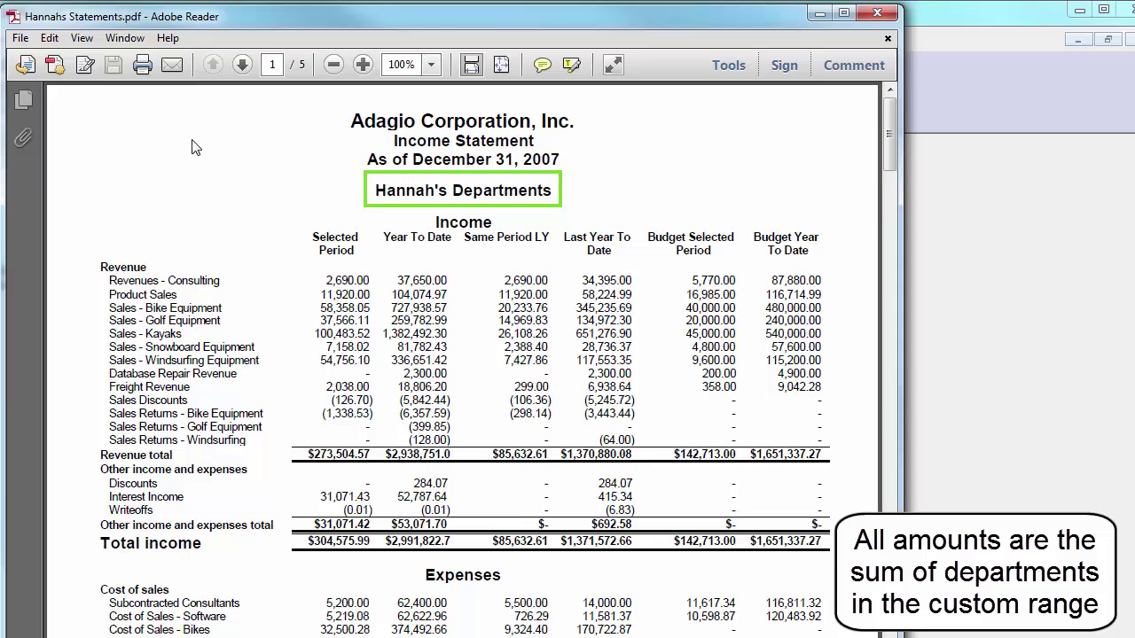
Page through the Hannahs Statements PDF from East Coast USA to West Coast Canada.
left_click(242, 66)
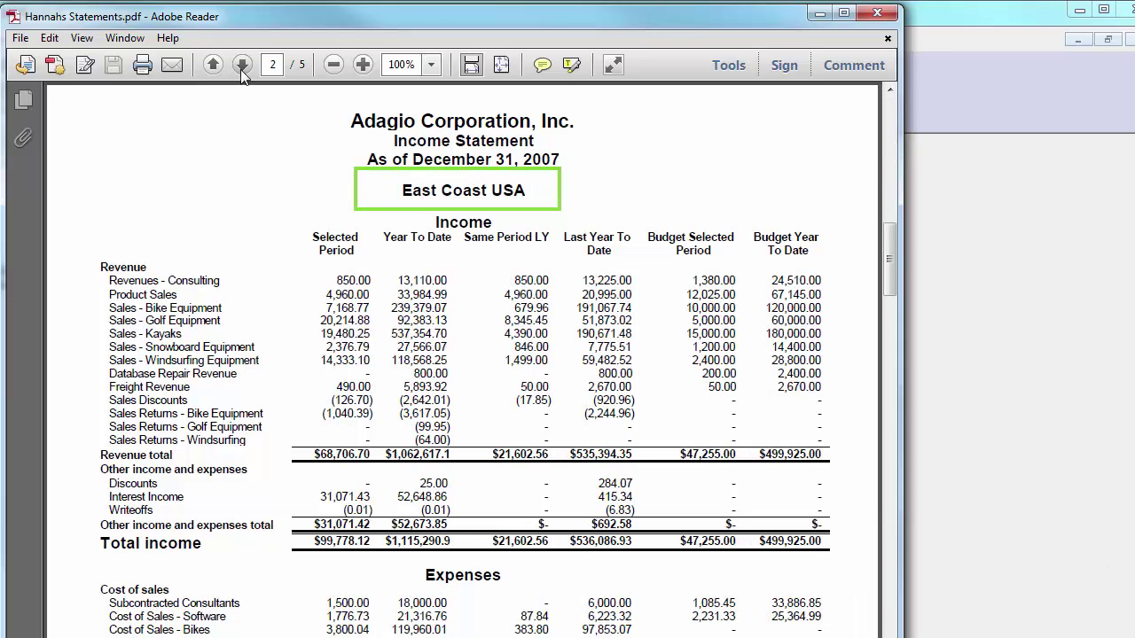
left_click(242, 65)
left_click(242, 65)
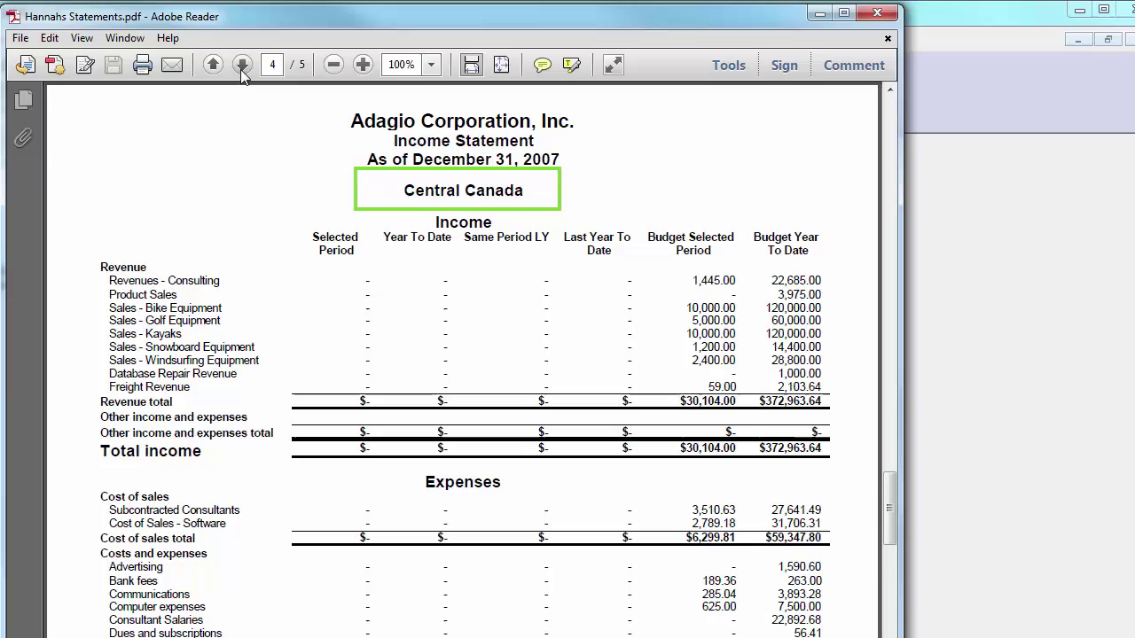
left_click(241, 73)
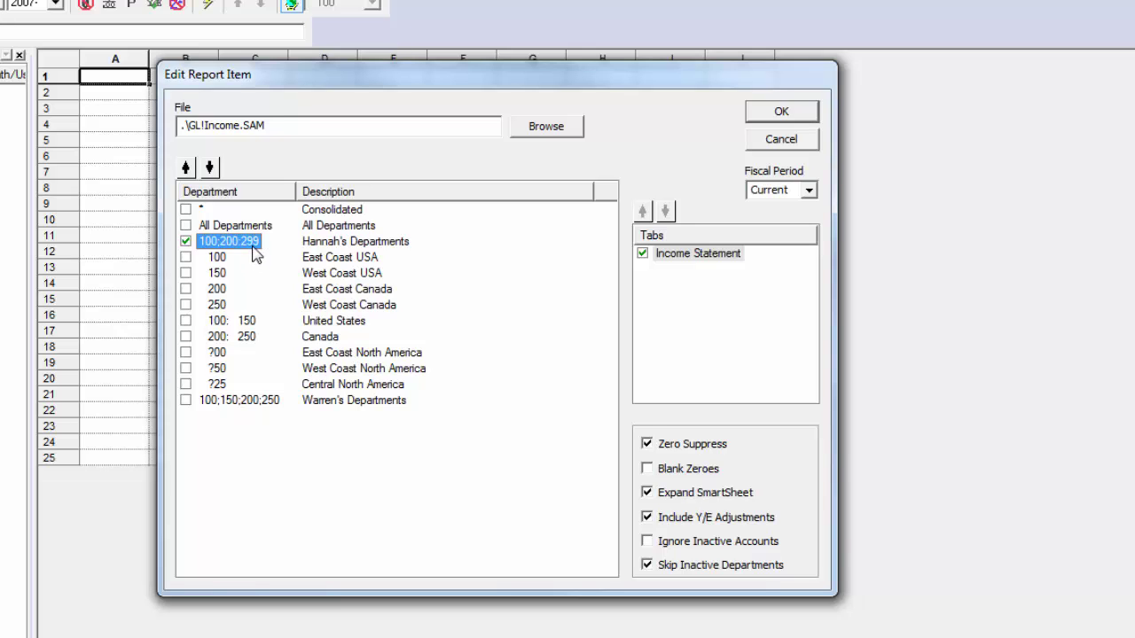
Dismiss the range menu and save GL!Income.SAM's Hannah's Departments settings.
right_click(255, 249)
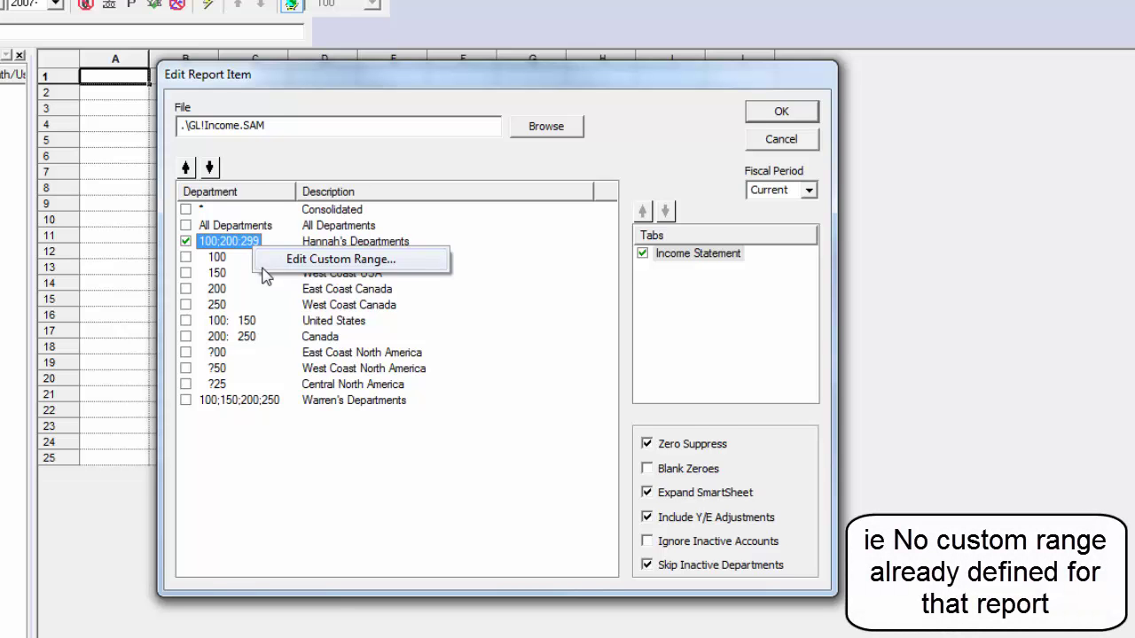
key("Escape")
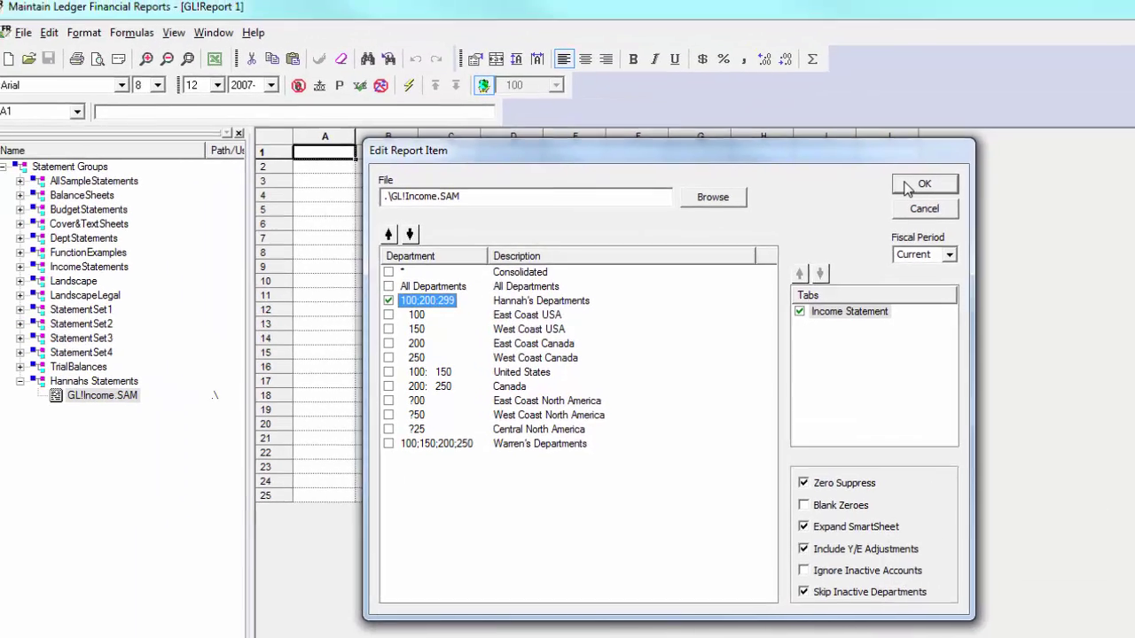
left_click(927, 184)
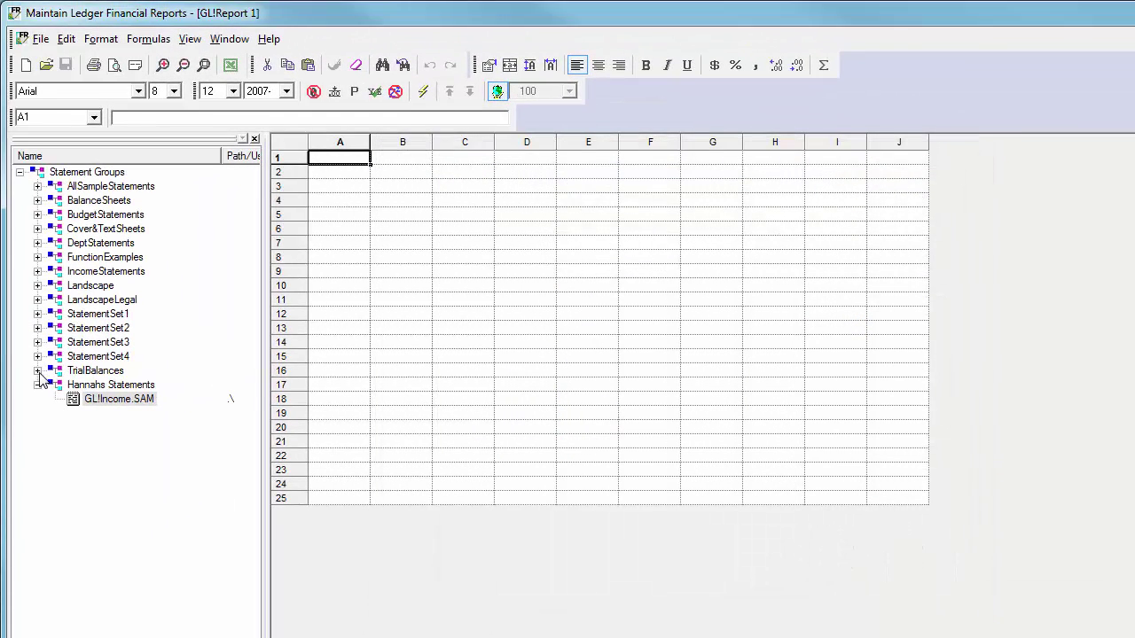
Expand DeptStatements and open GL!BudgetPercent.SAM's report item settings.
left_click(37, 243)
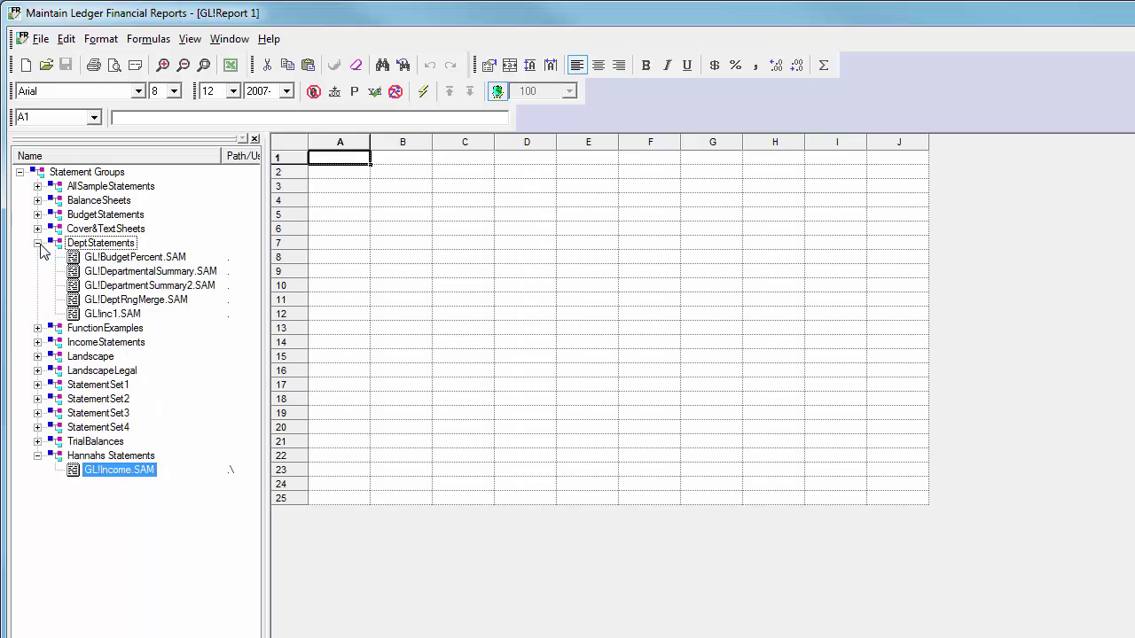
left_click(88, 257)
right_click(88, 257)
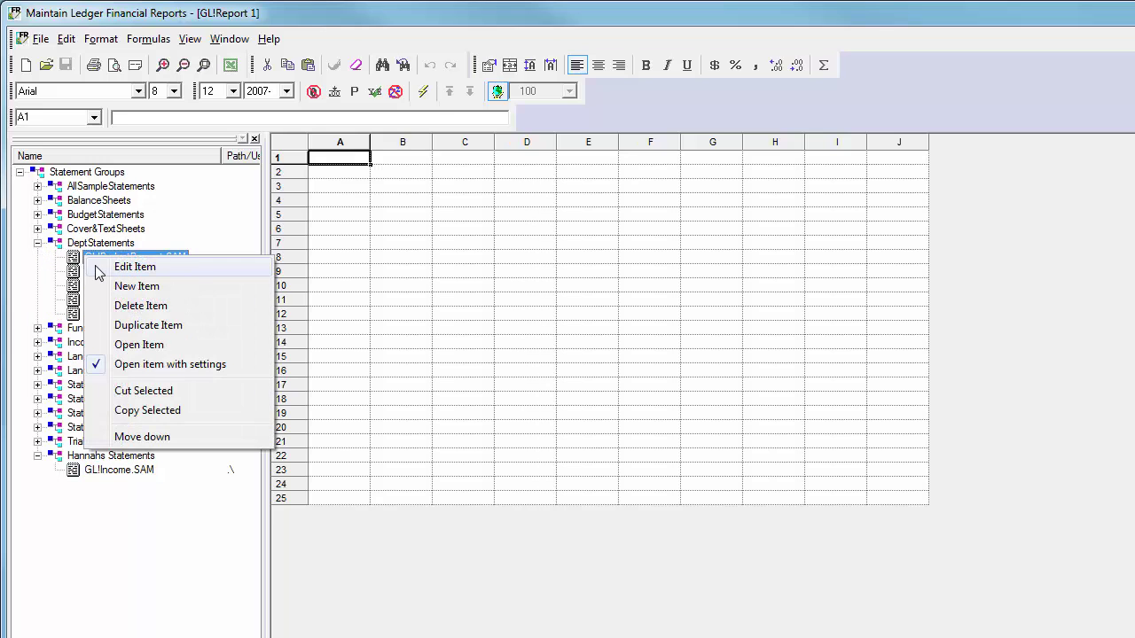
left_click(112, 263)
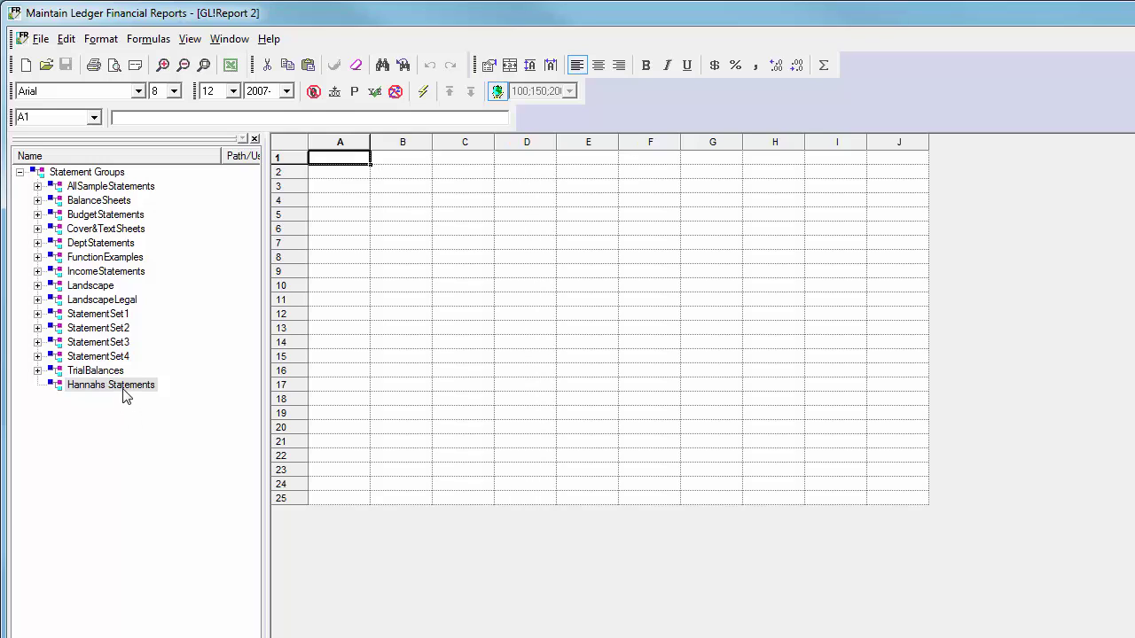
Create a subgroup named 'Budgets' under Hannahs Statements.
right_click(125, 393)
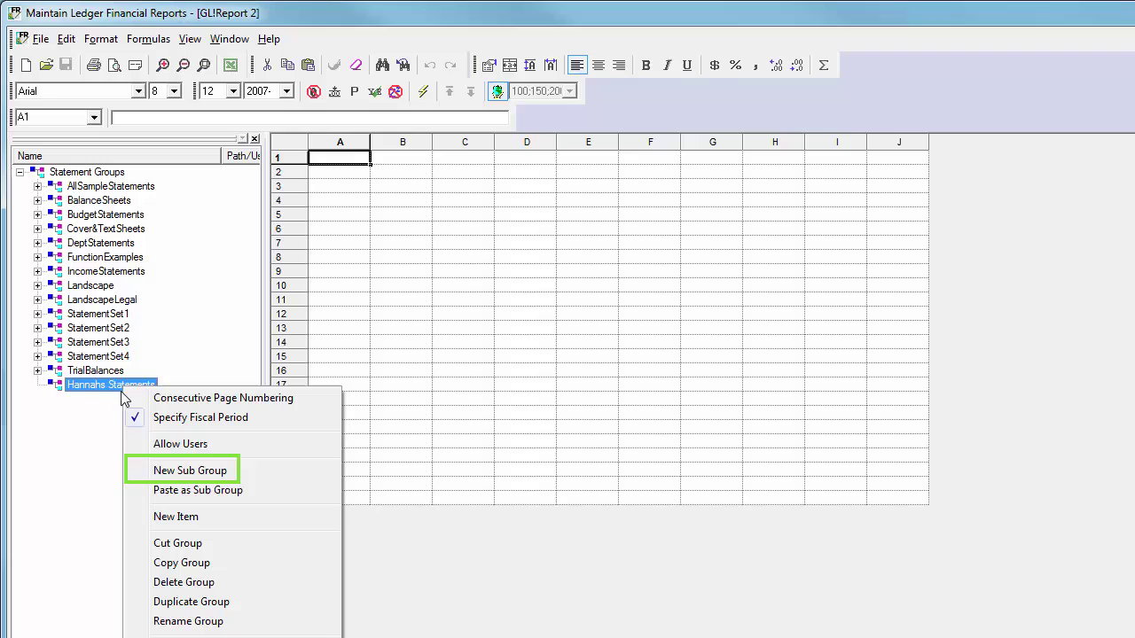
left_click(132, 471)
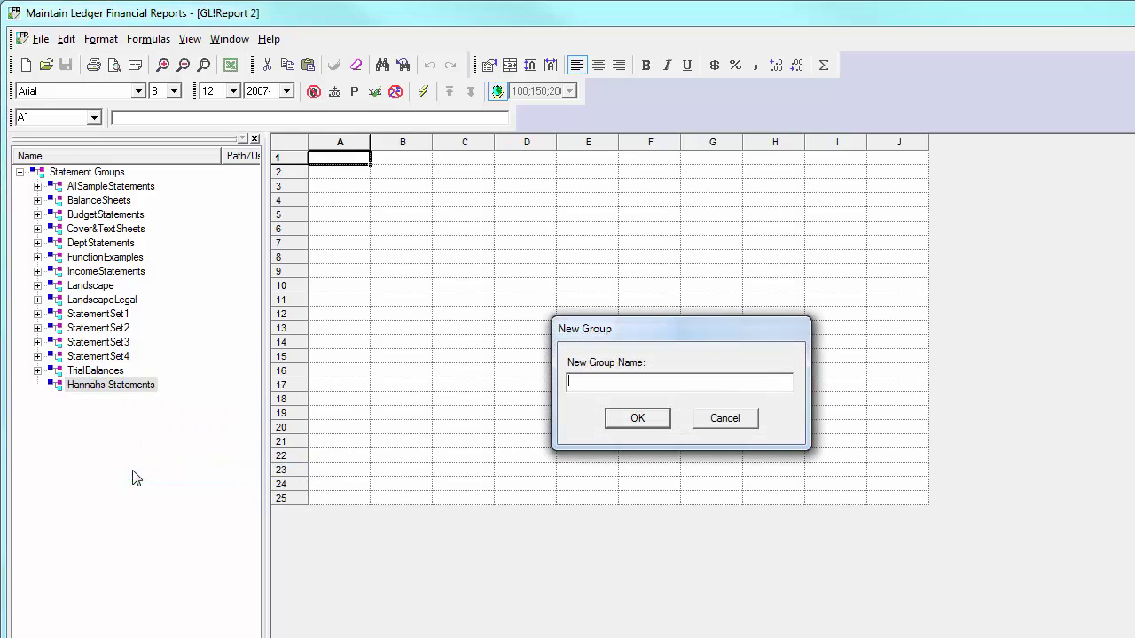
type("Budgets")
key("Return")
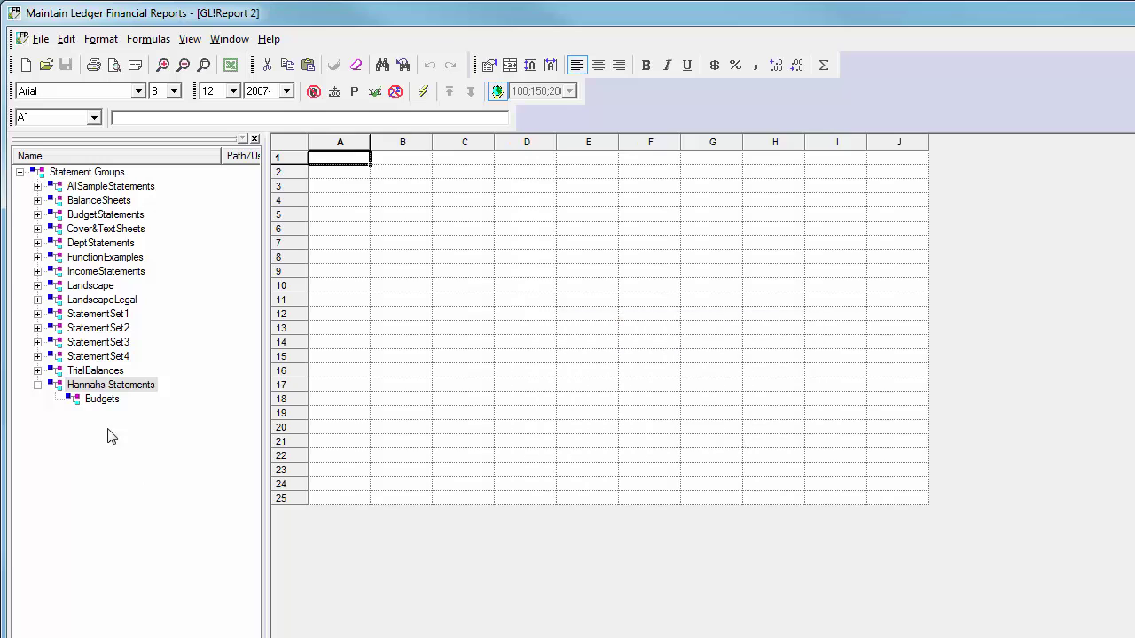
right_click(101, 405)
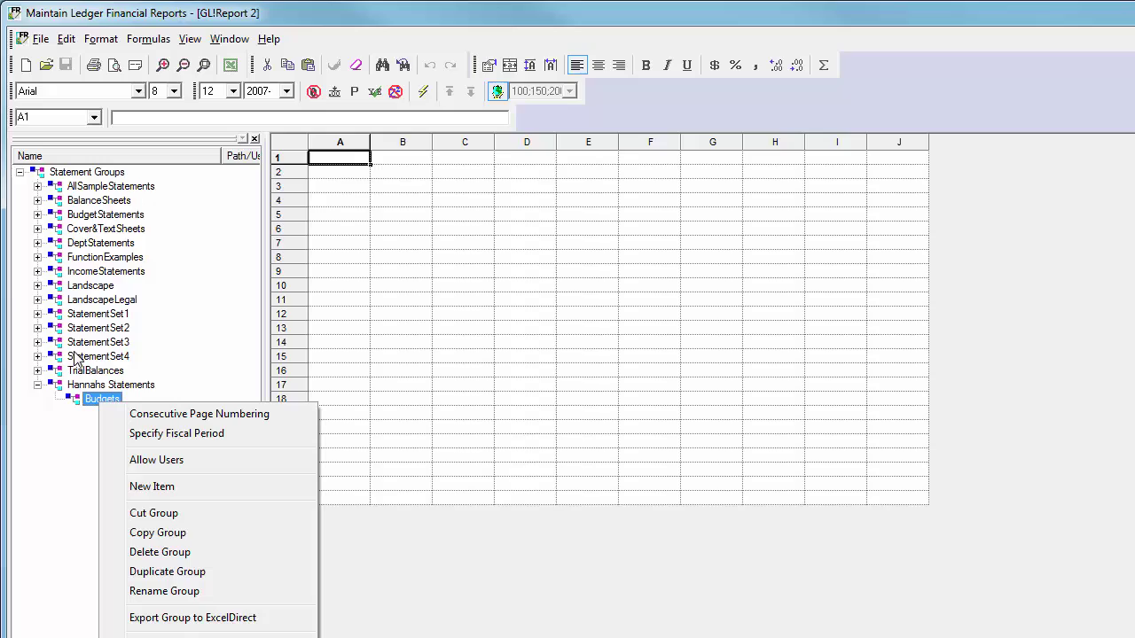
Copy the five BudgetStatements reports and paste them into the Budgets subgroup.
left_click(37, 214)
left_click(71, 229)
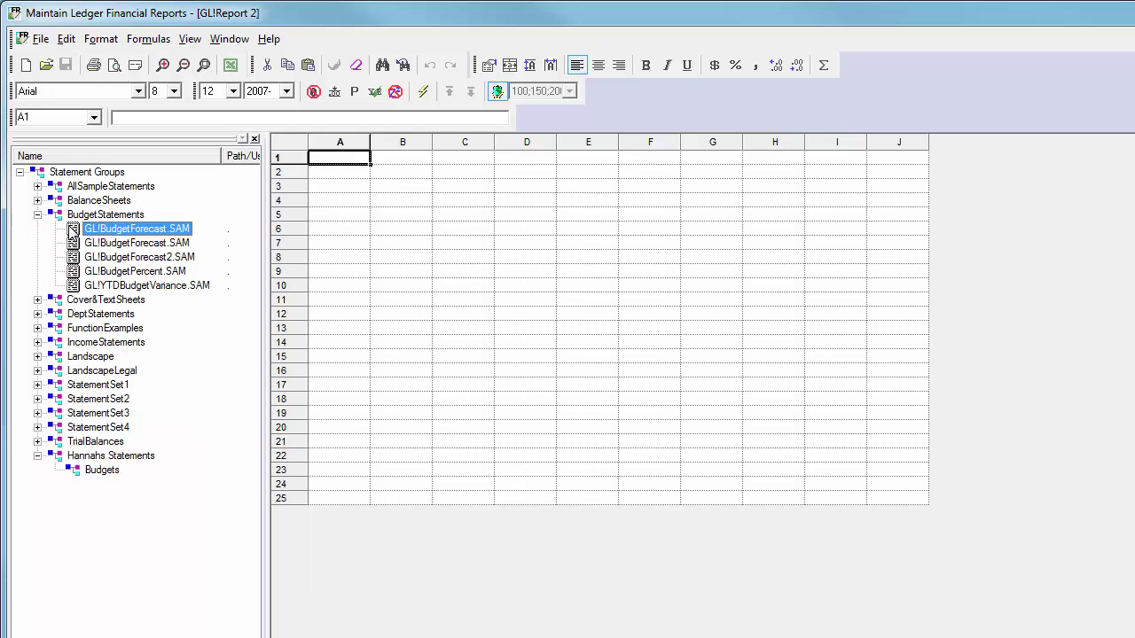
left_click(86, 285, "shift")
right_click(86, 284)
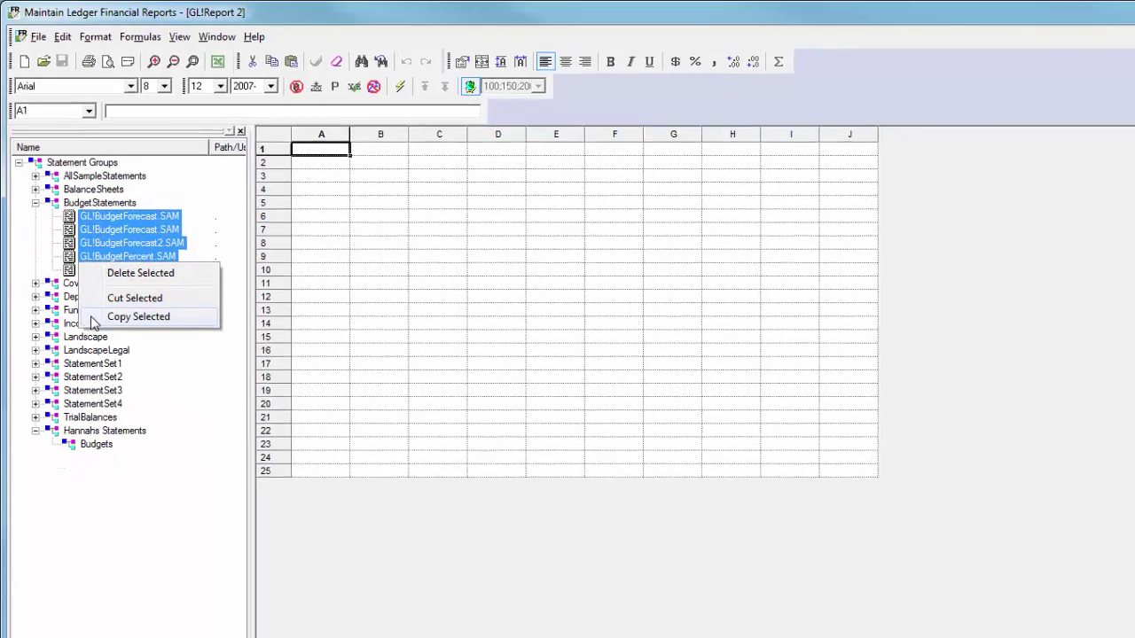
left_click(133, 314)
right_click(73, 332)
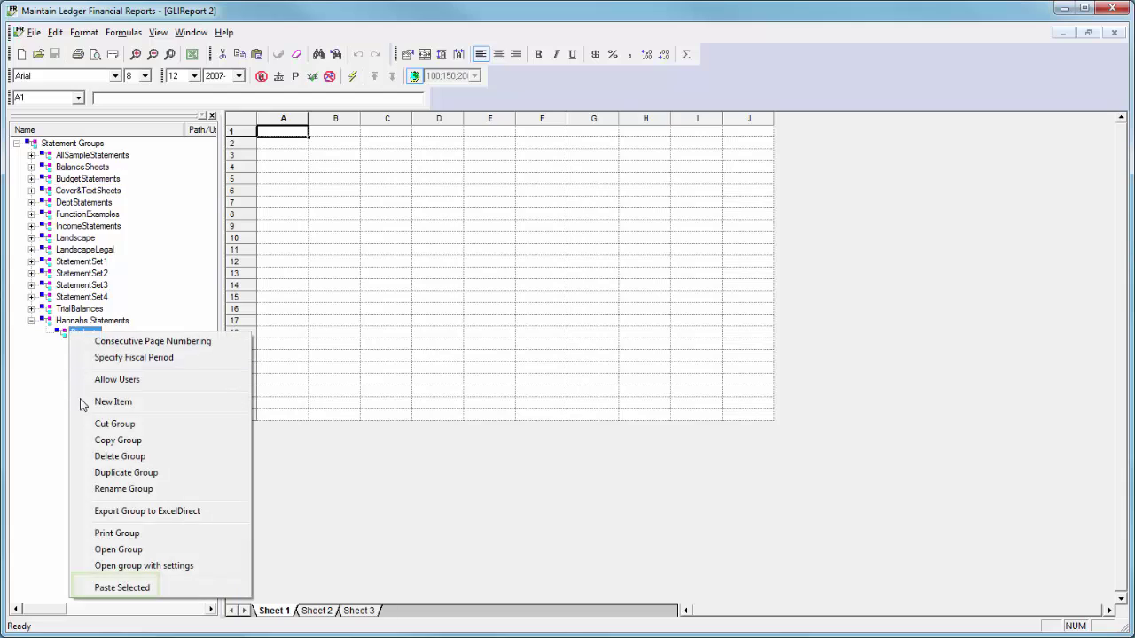
left_click(92, 588)
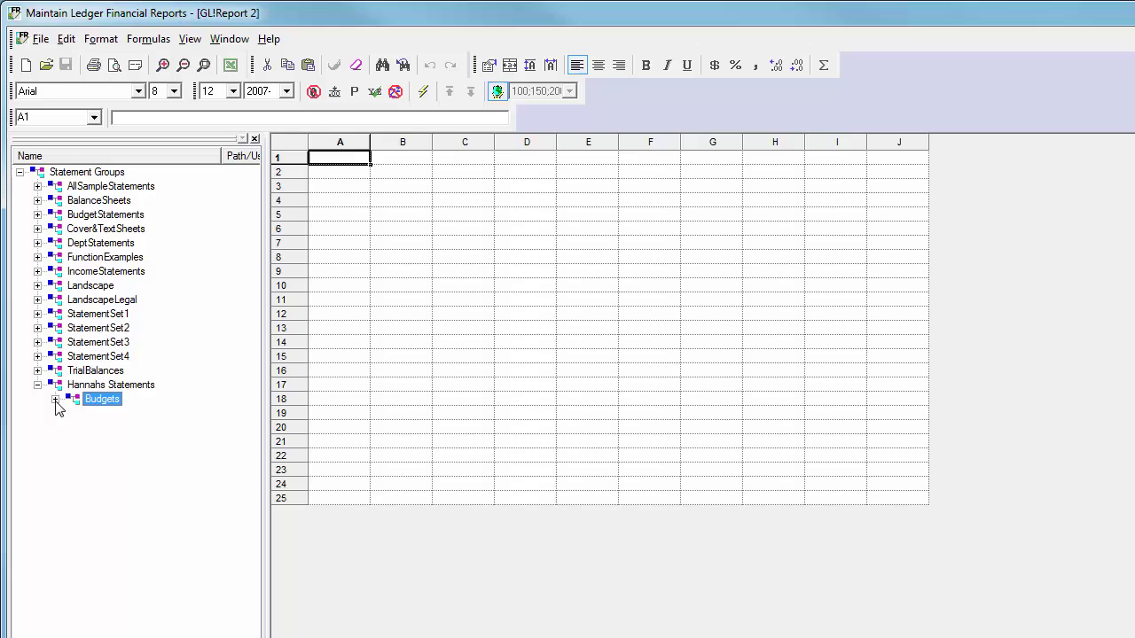
Paste a copy of DeptStatements as a subgroup of Hannahs Statements and enable consecutive page numbering.
left_click(51, 374)
right_click(80, 244)
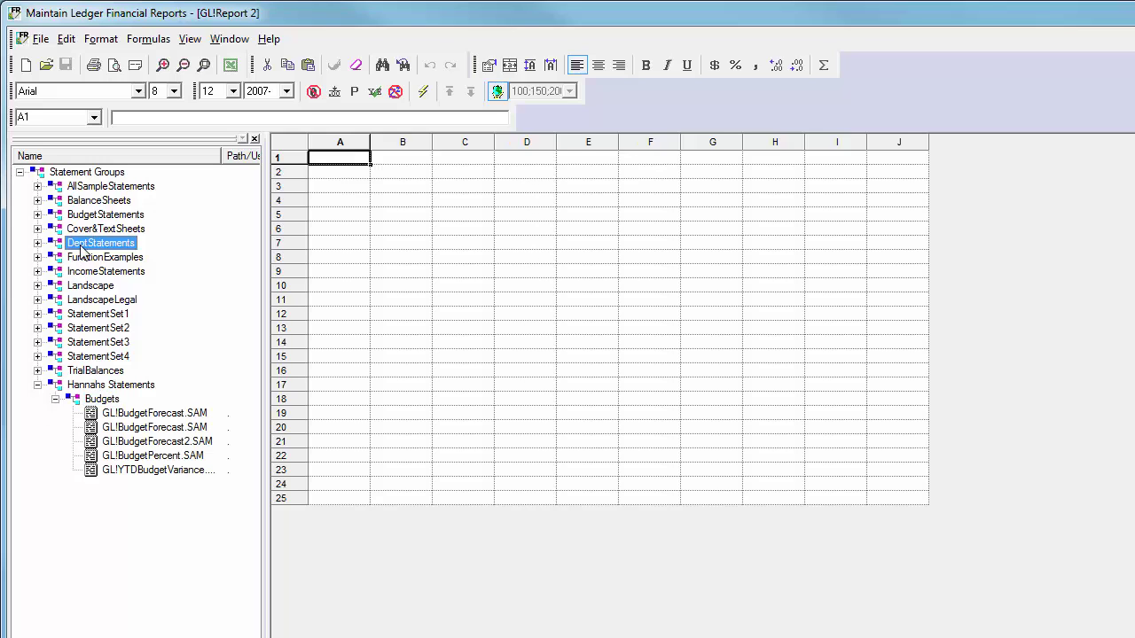
left_click(105, 407)
right_click(103, 387)
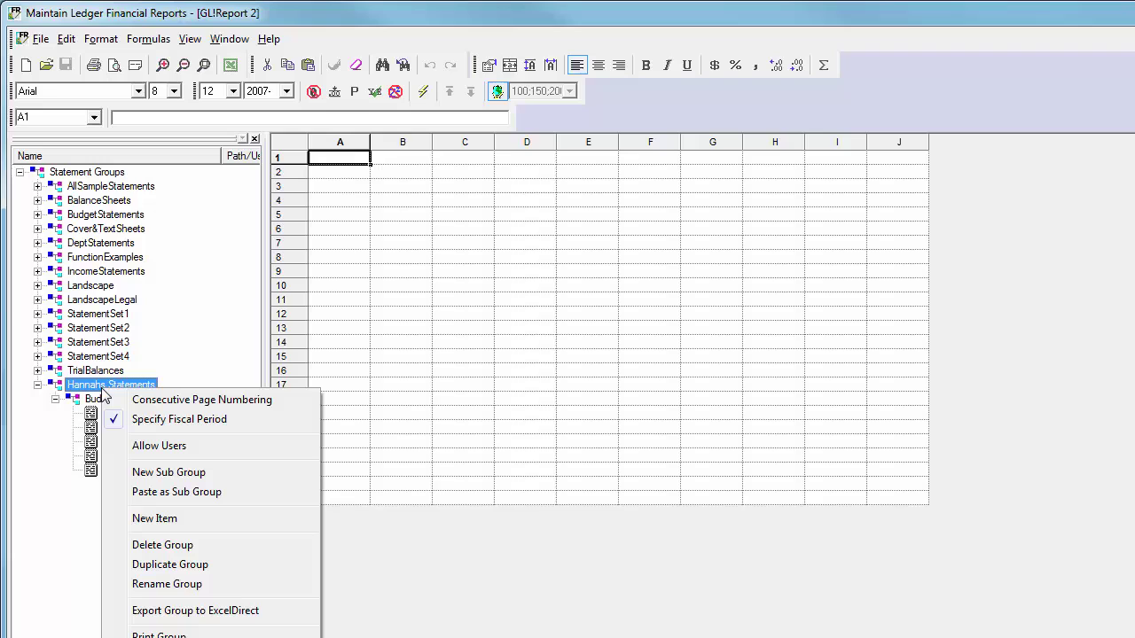
left_click(108, 495)
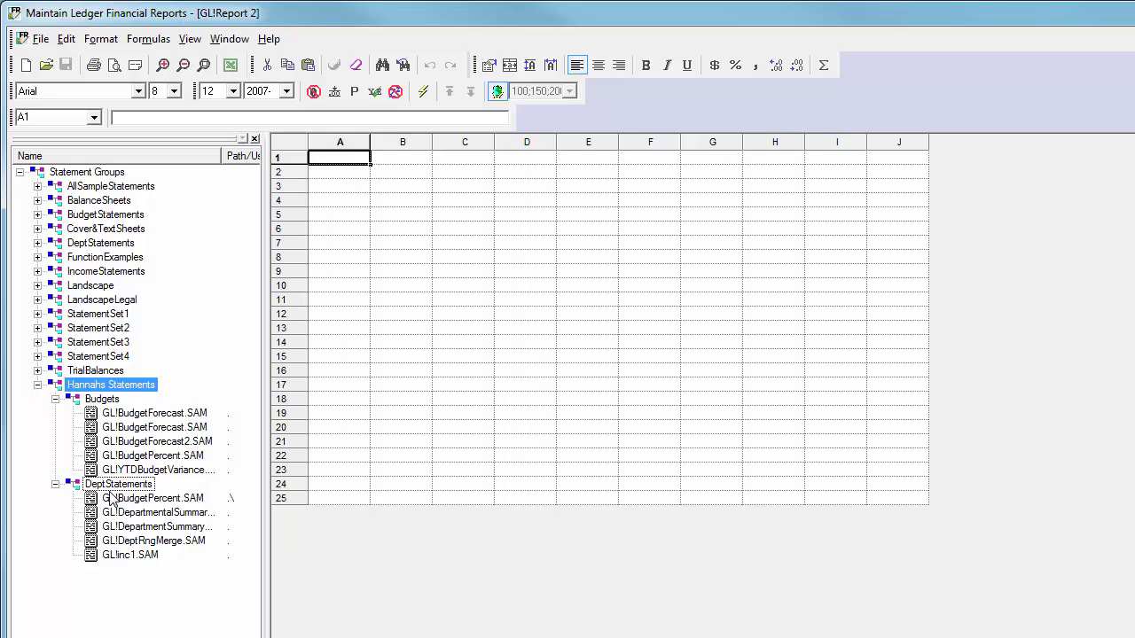
right_click(118, 387)
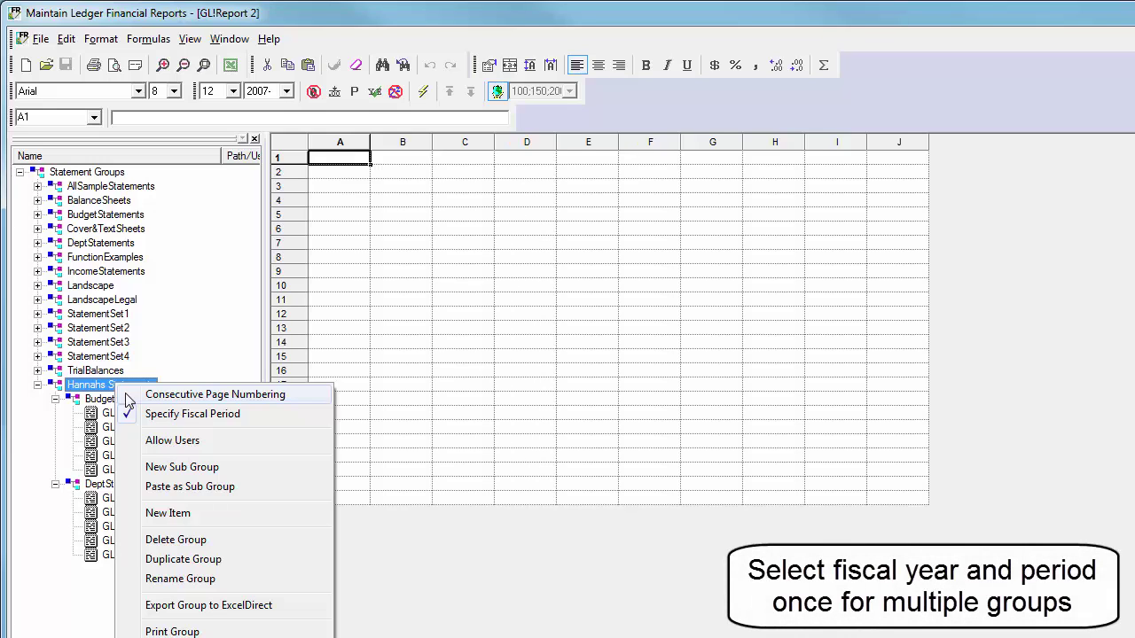
left_click(129, 399)
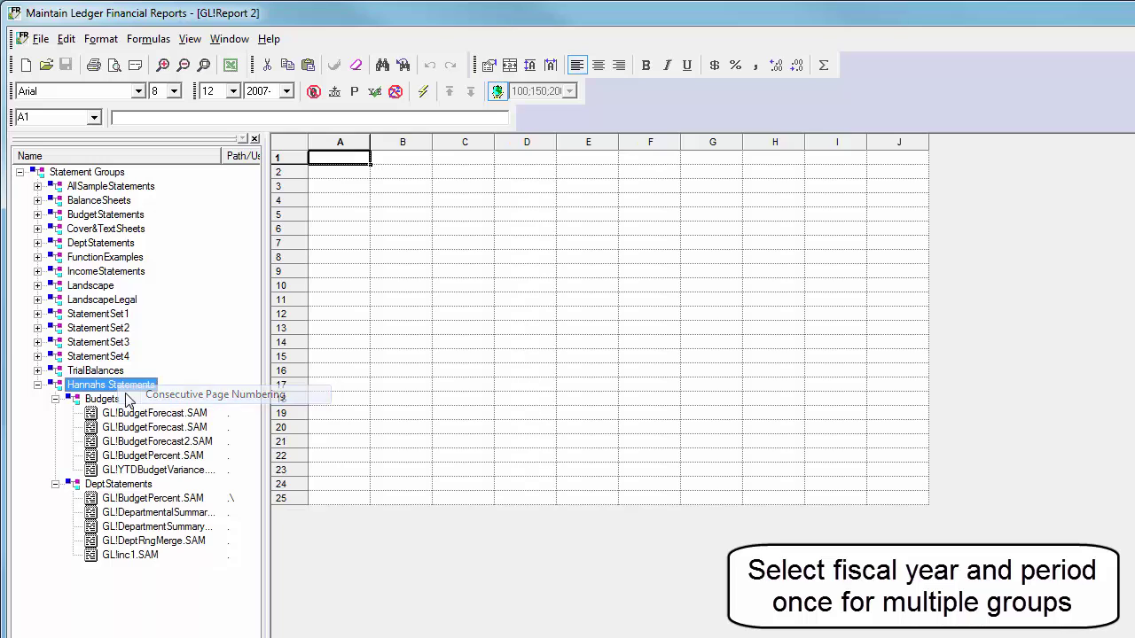
Open Statement Group Print and tick the Budgets subgroup for printing.
left_click(40, 41)
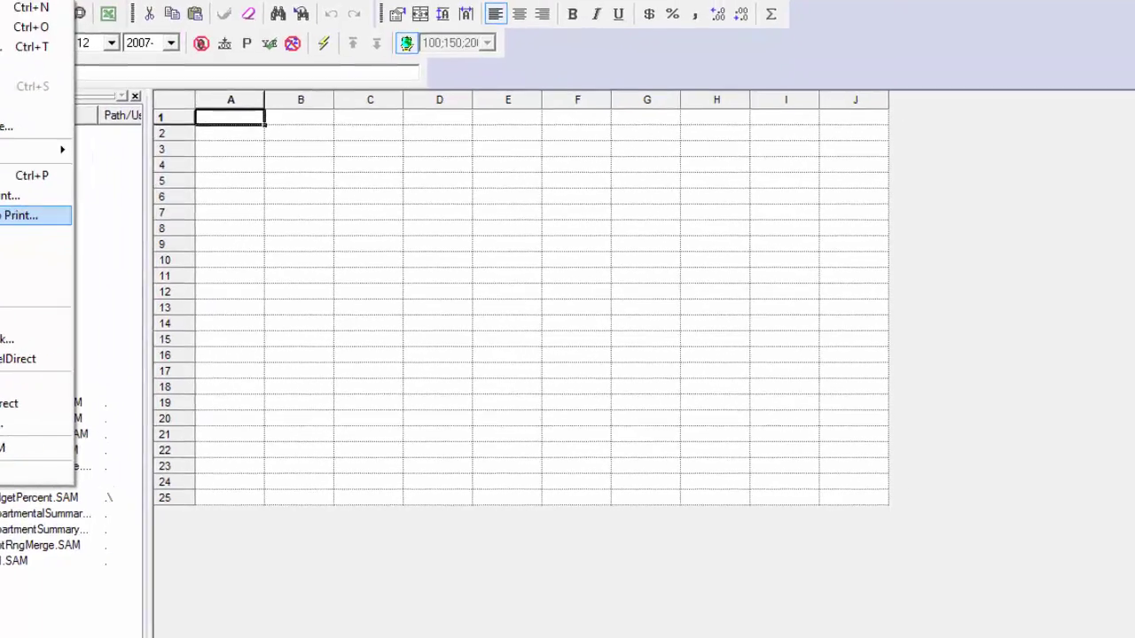
left_click(26, 215)
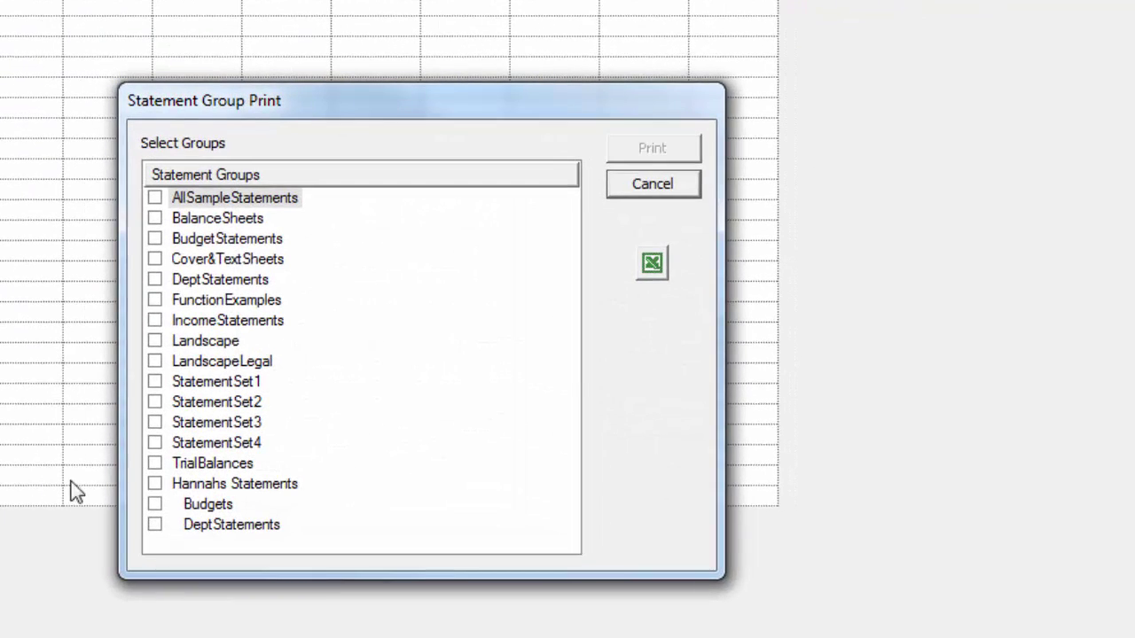
left_click(154, 505)
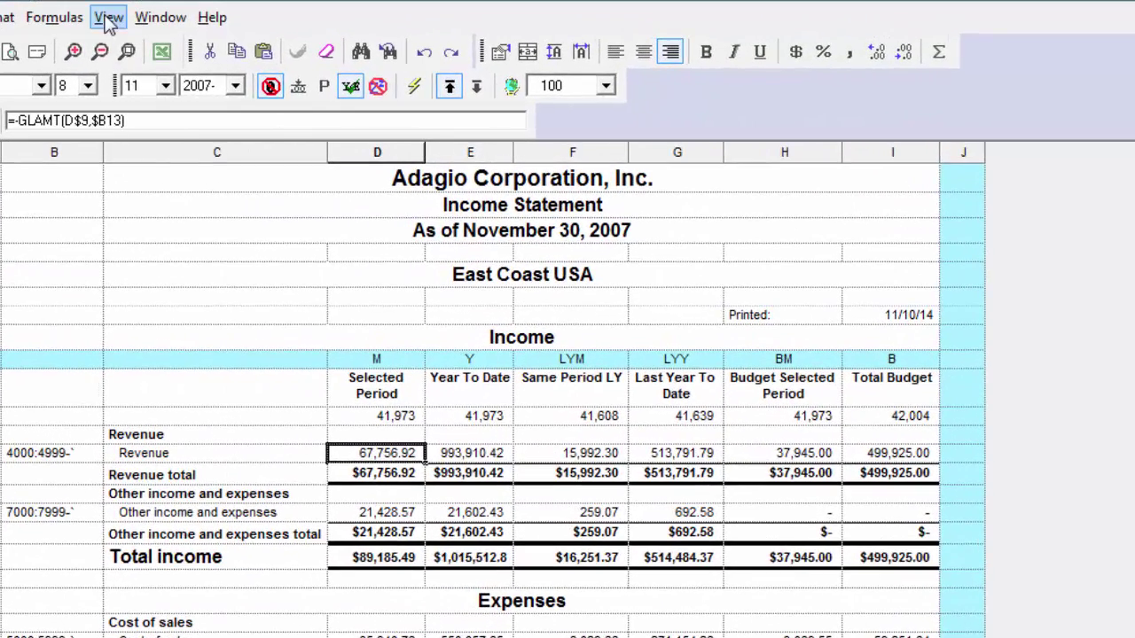
Reset the Format toolbar to its defaults in View > Customize.
left_click(108, 19)
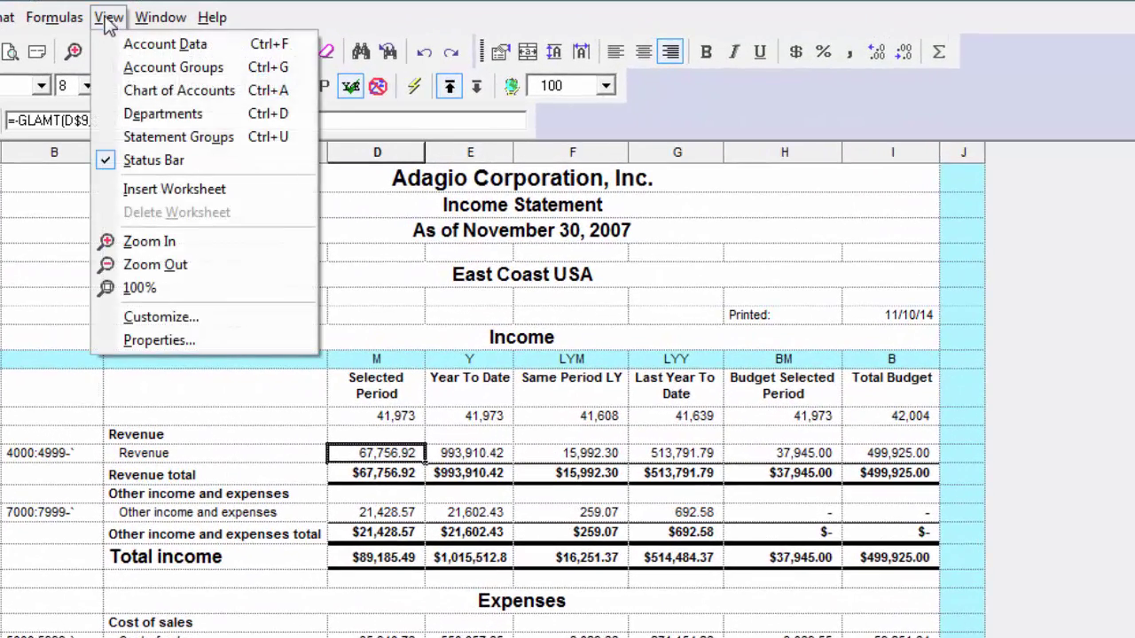
left_click(115, 319)
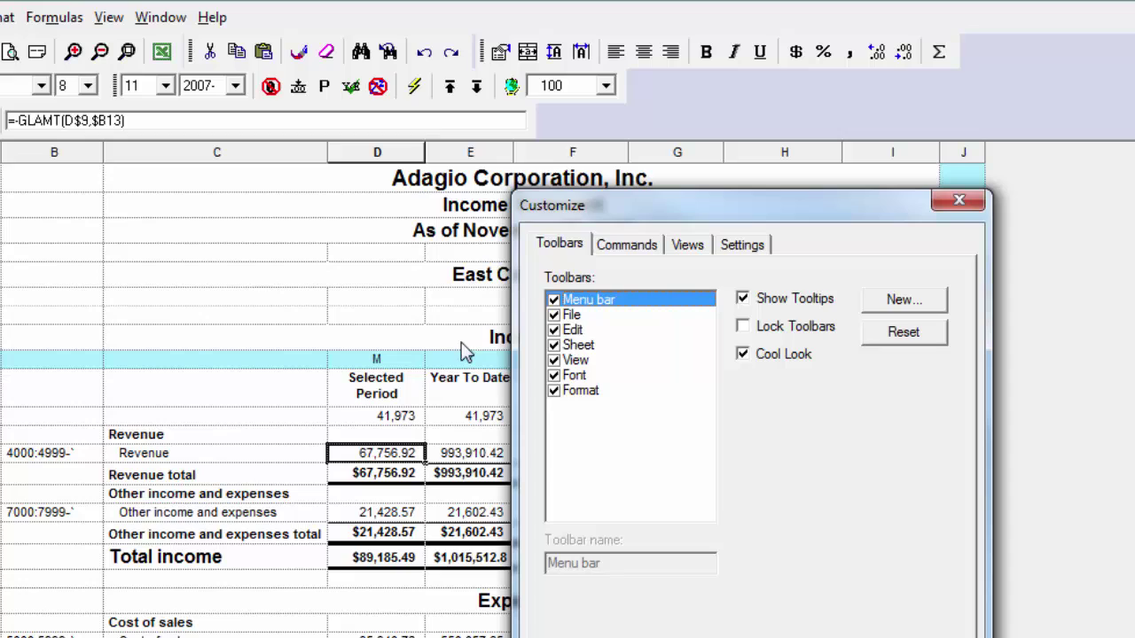
left_click(570, 394)
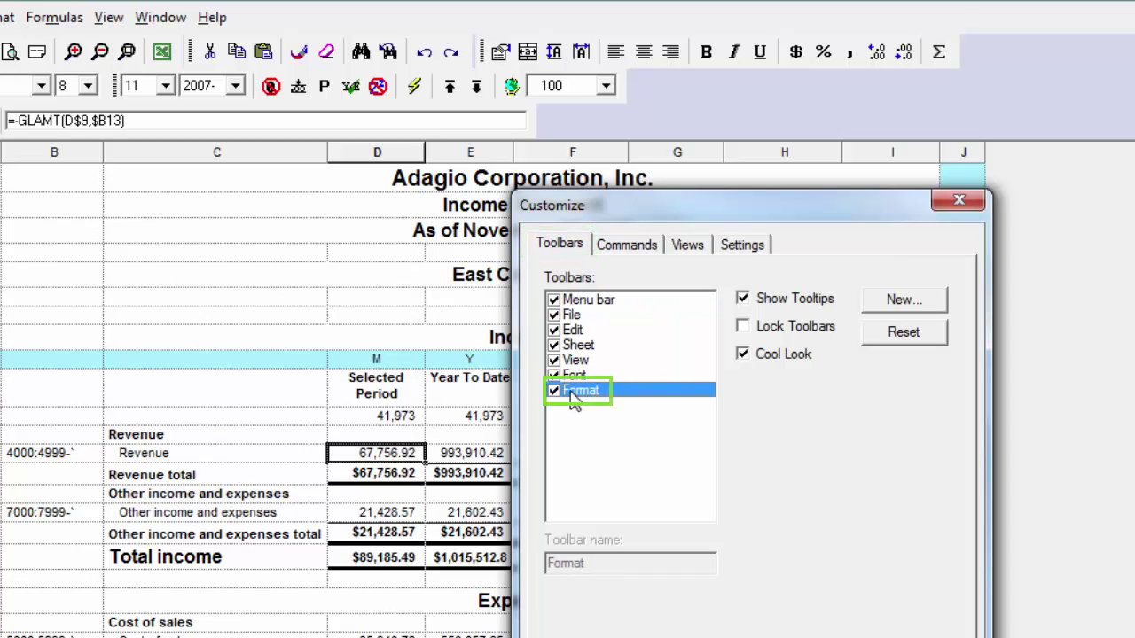
left_click(878, 335)
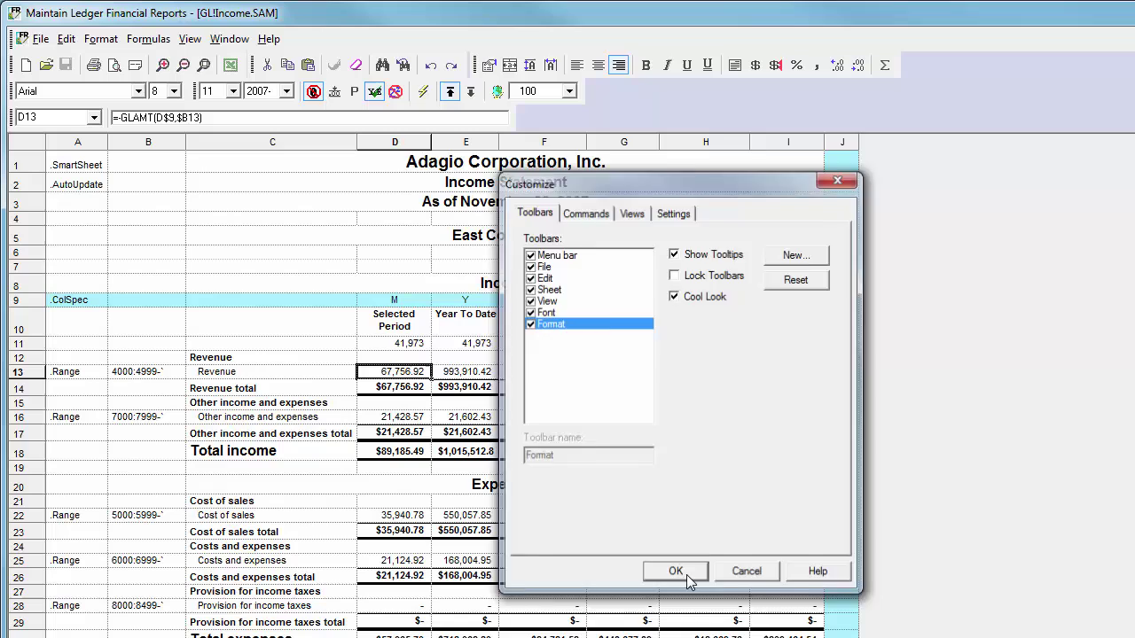
left_click(689, 578)
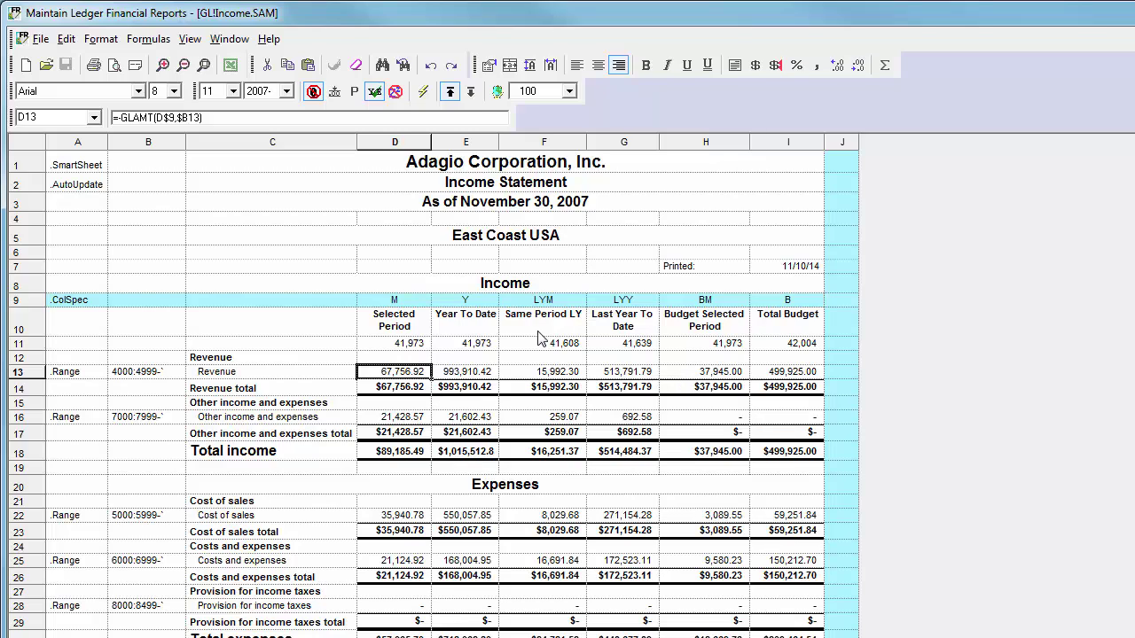
Give the Revenue amounts in D13 Accounting Dollar format and expand the SmartSheet into account rows.
left_click(776, 65)
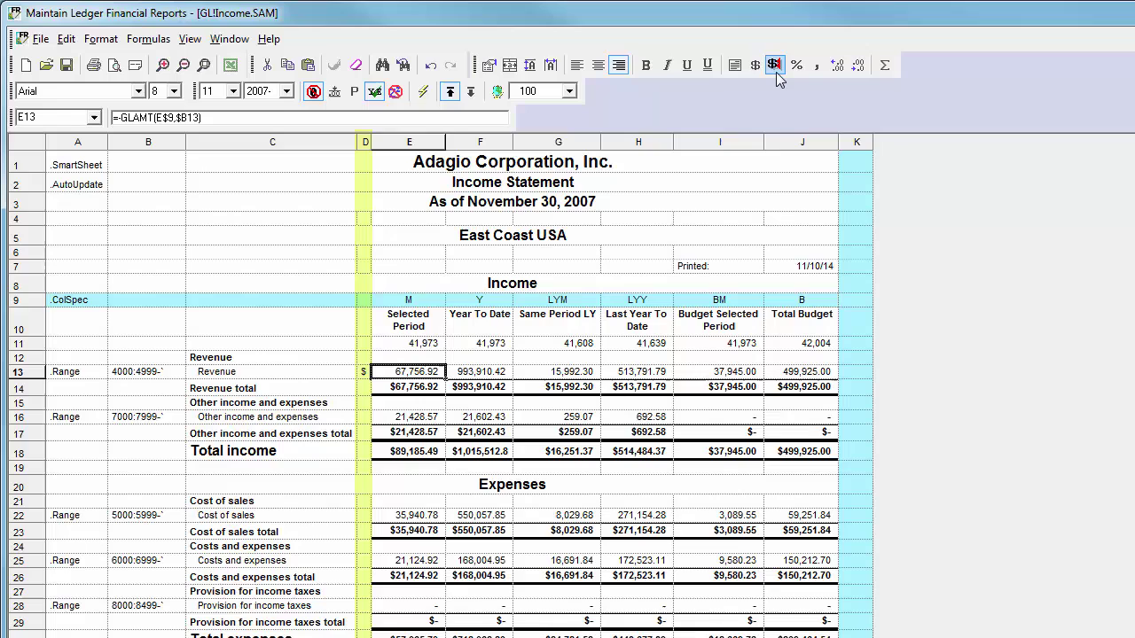
left_click(473, 96)
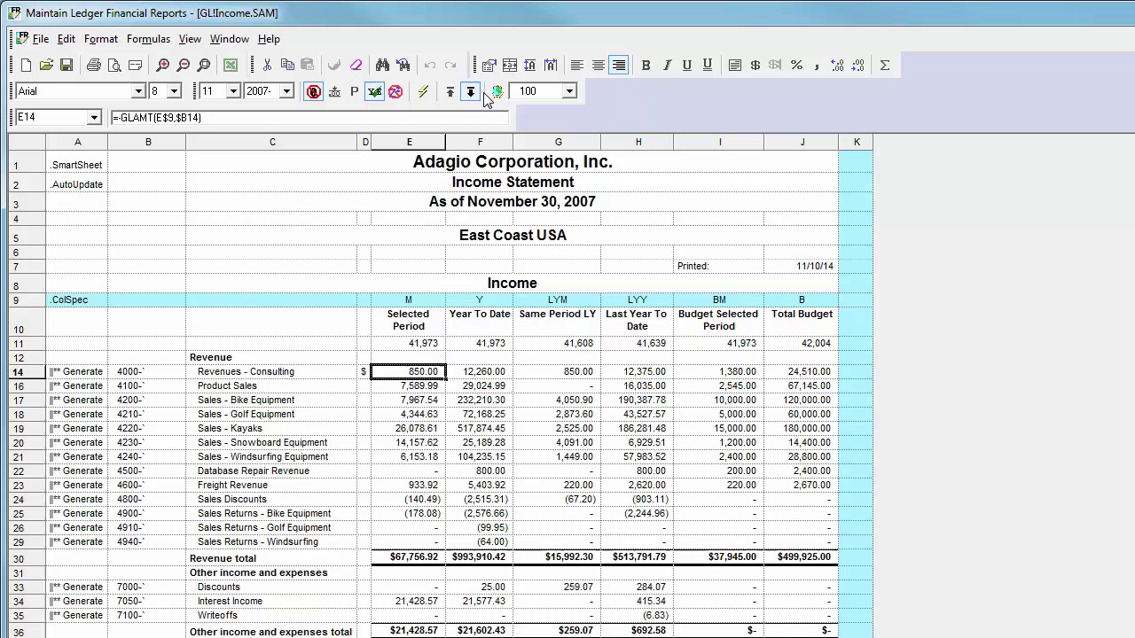
Double-underline the Revenue totals across E30:J30.
left_click(390, 562)
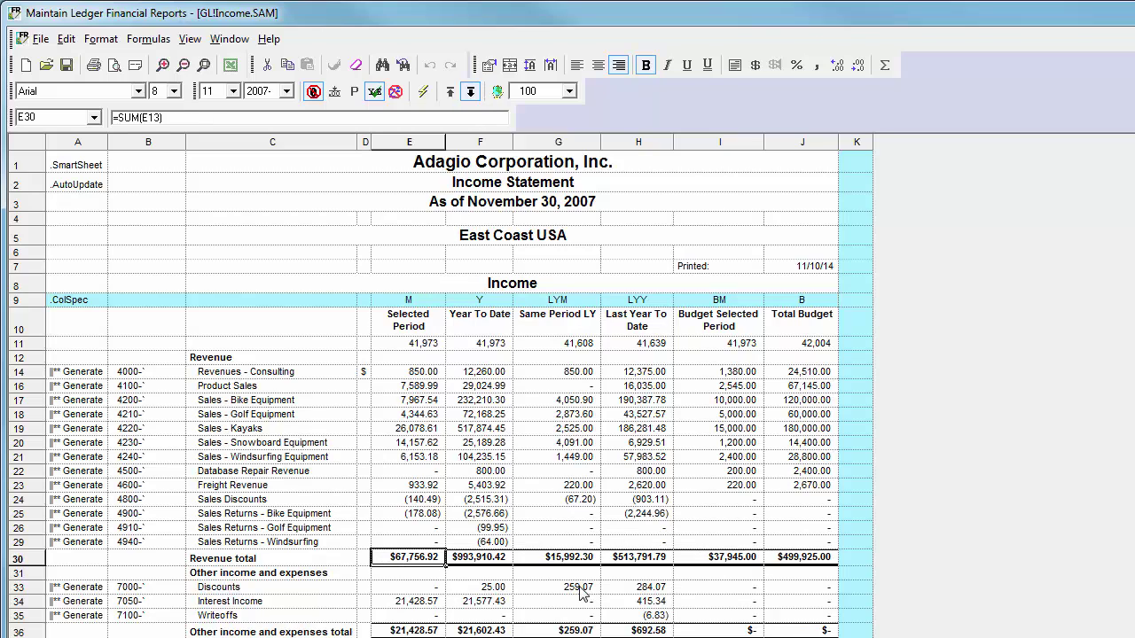
left_click(798, 557, "shift")
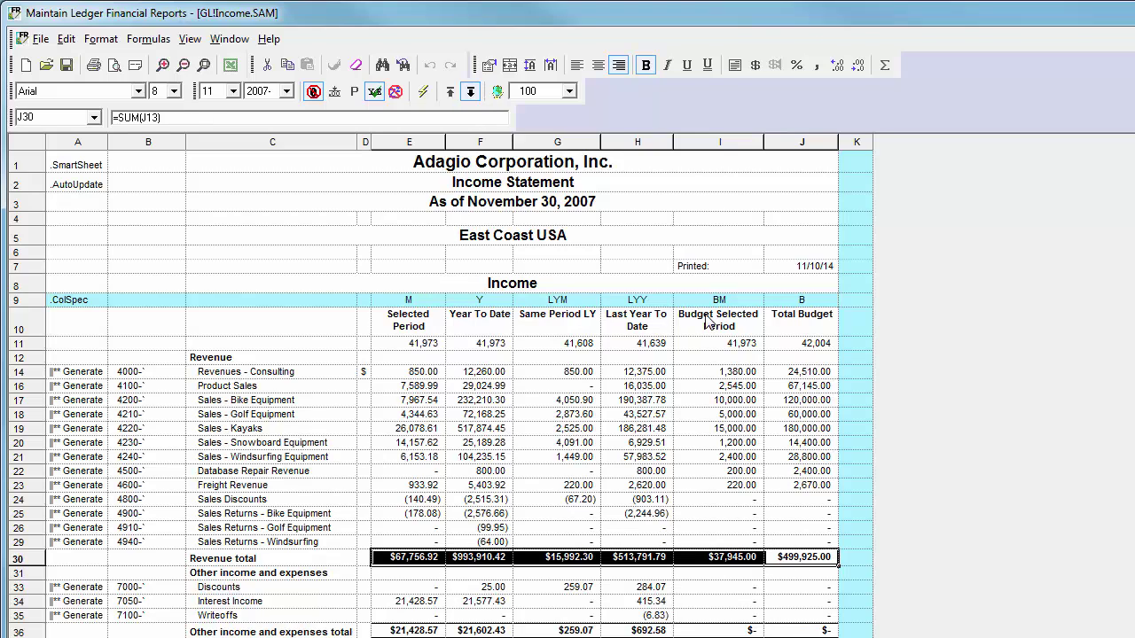
left_click(709, 72)
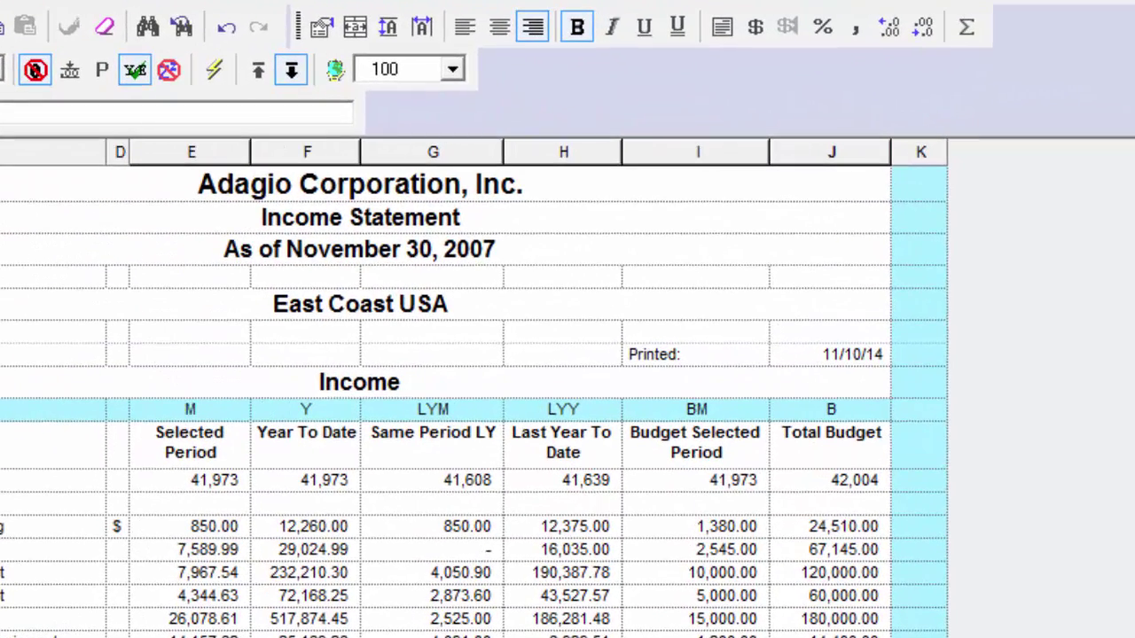
Apply month-year Date Style to the period row E11:J11 and the Printed date in J7.
left_click(163, 486)
left_click(795, 481, "shift")
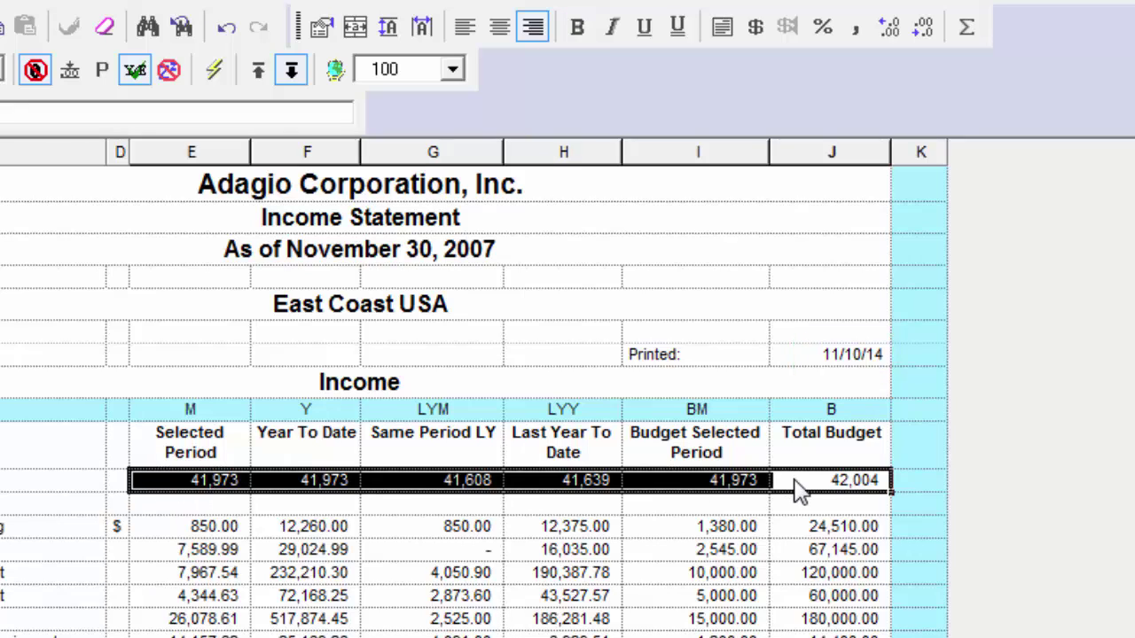
left_click(838, 365)
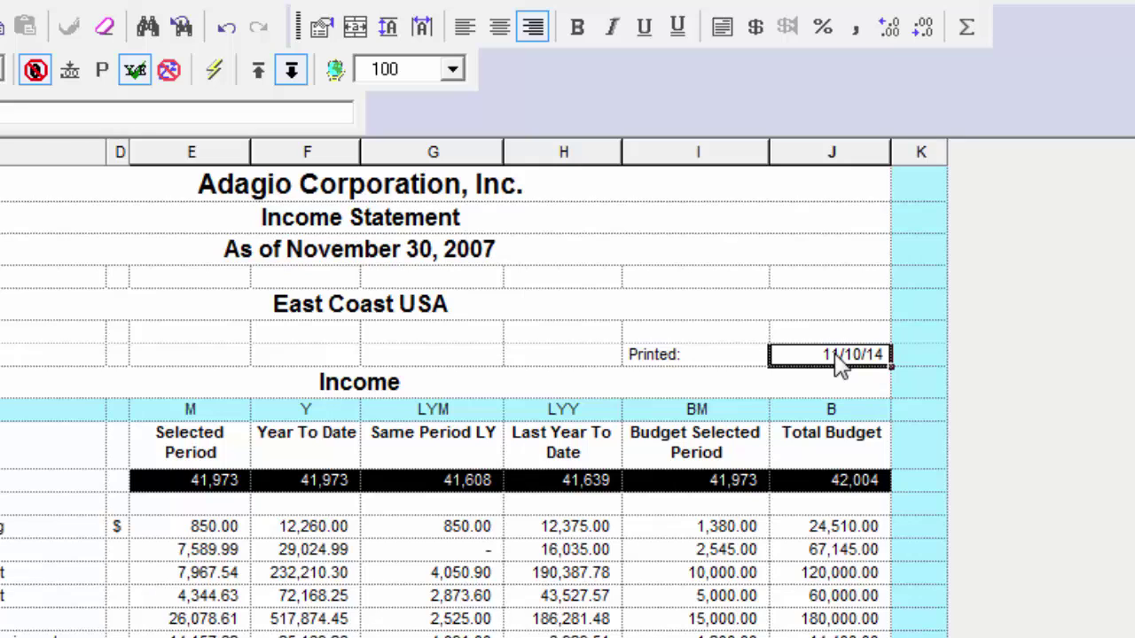
left_click(721, 30)
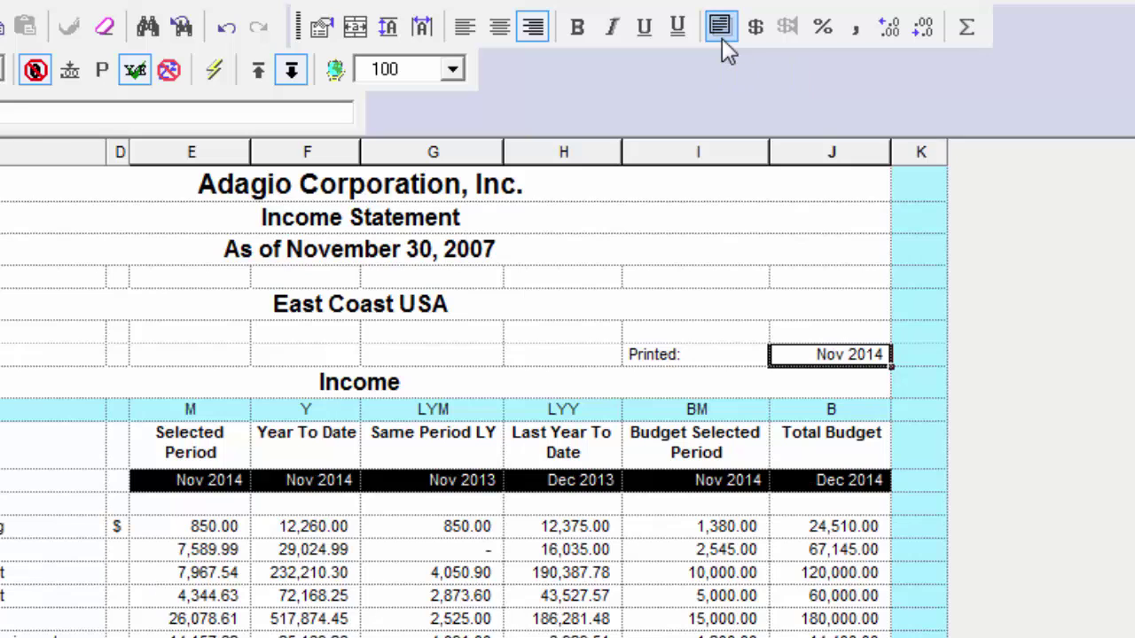